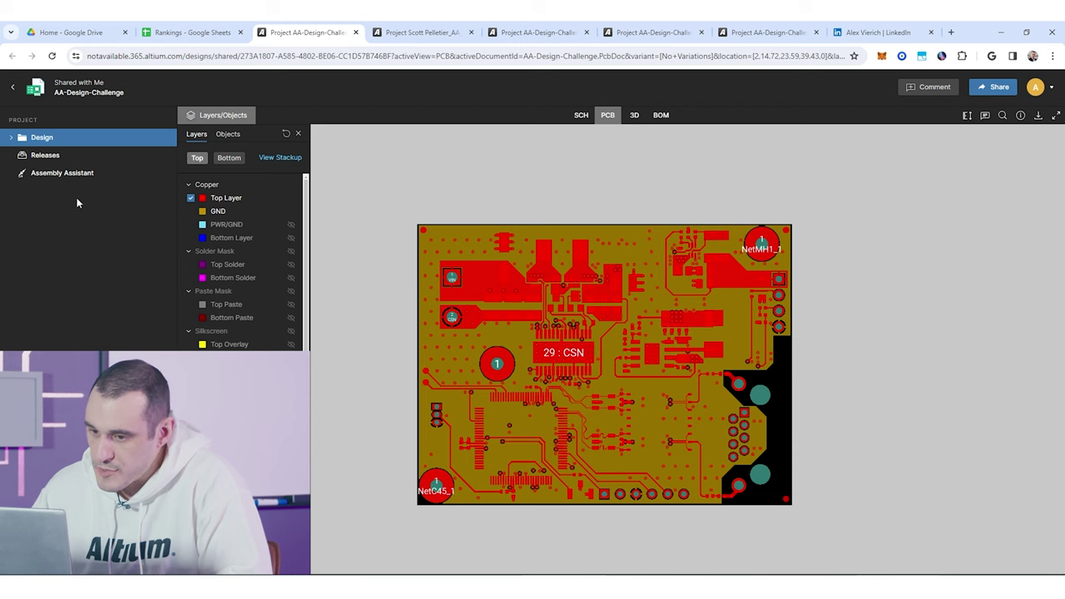
- Toggle the PWR/GND plane and Bottom Layer visibility on the first board
{"action": "left_click", "coordinate": [190, 225]}
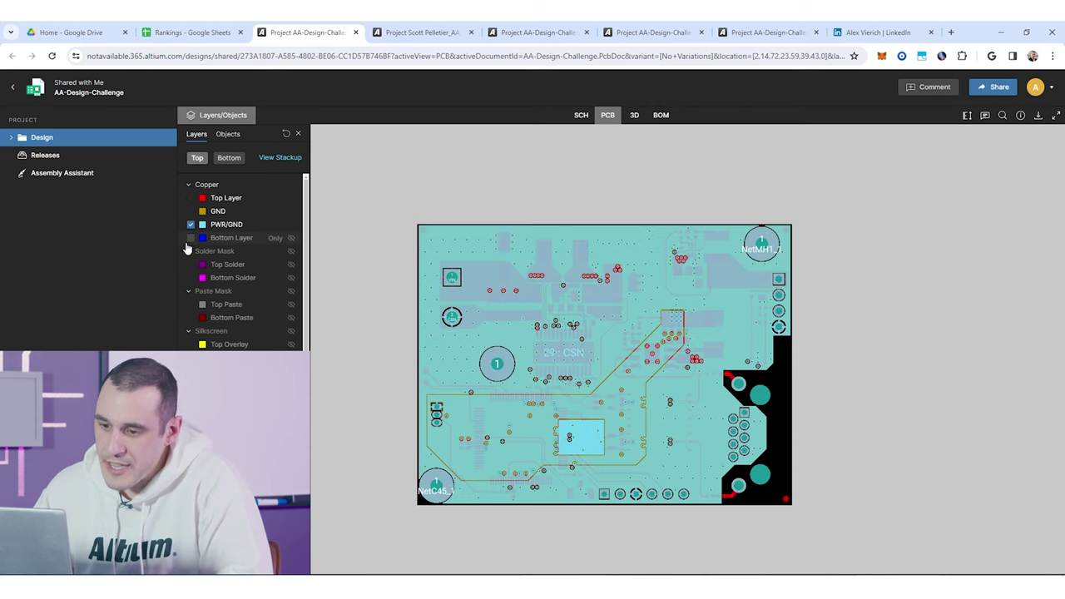
{"action": "left_click", "coordinate": [190, 239]}
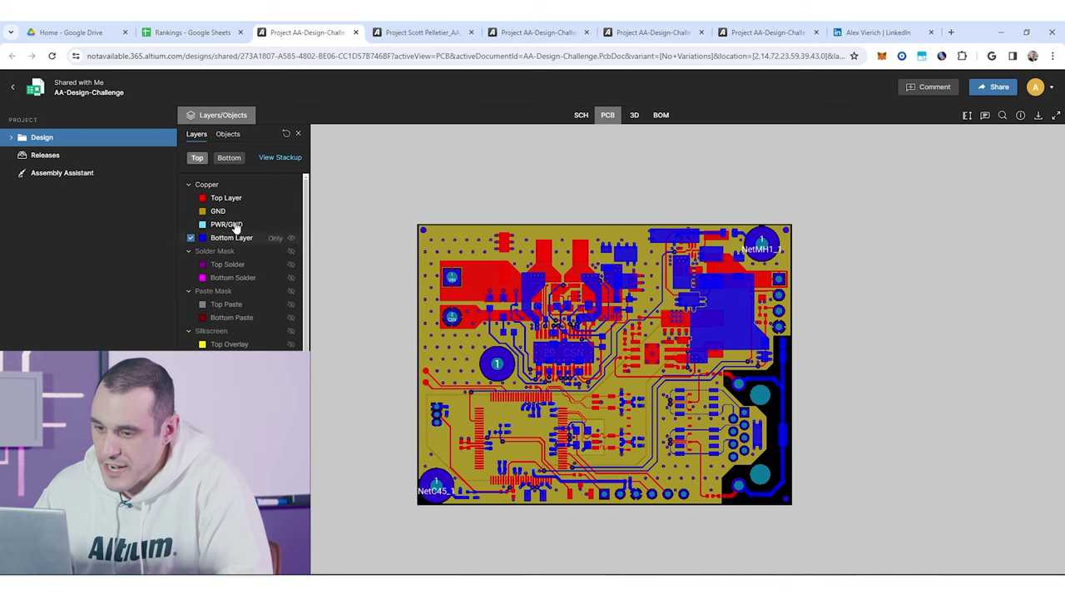
{"action": "left_click", "coordinate": [292, 225]}
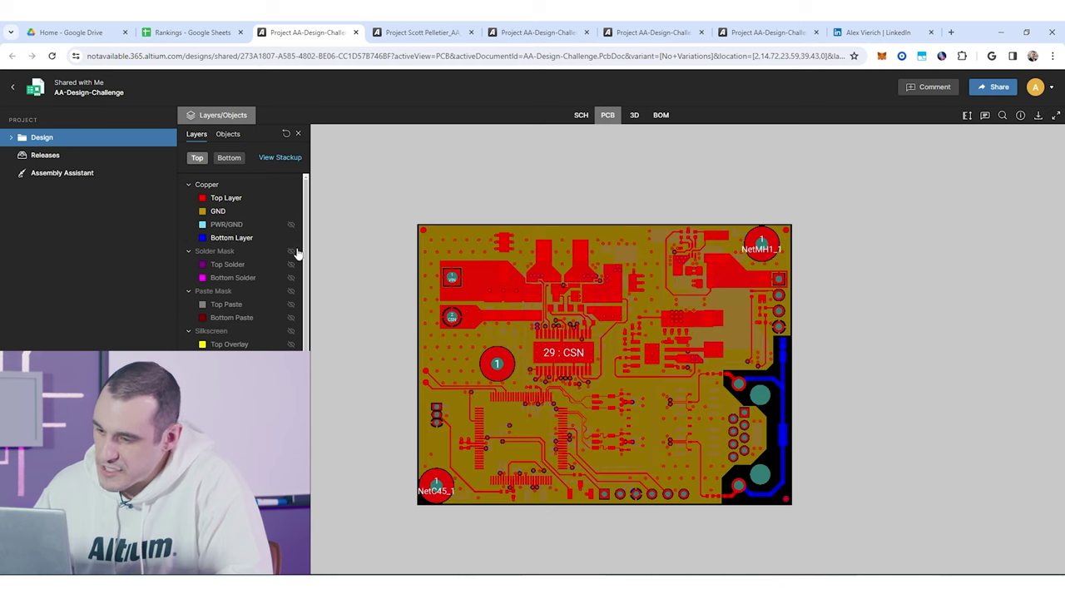
{"action": "left_click", "coordinate": [291, 225]}
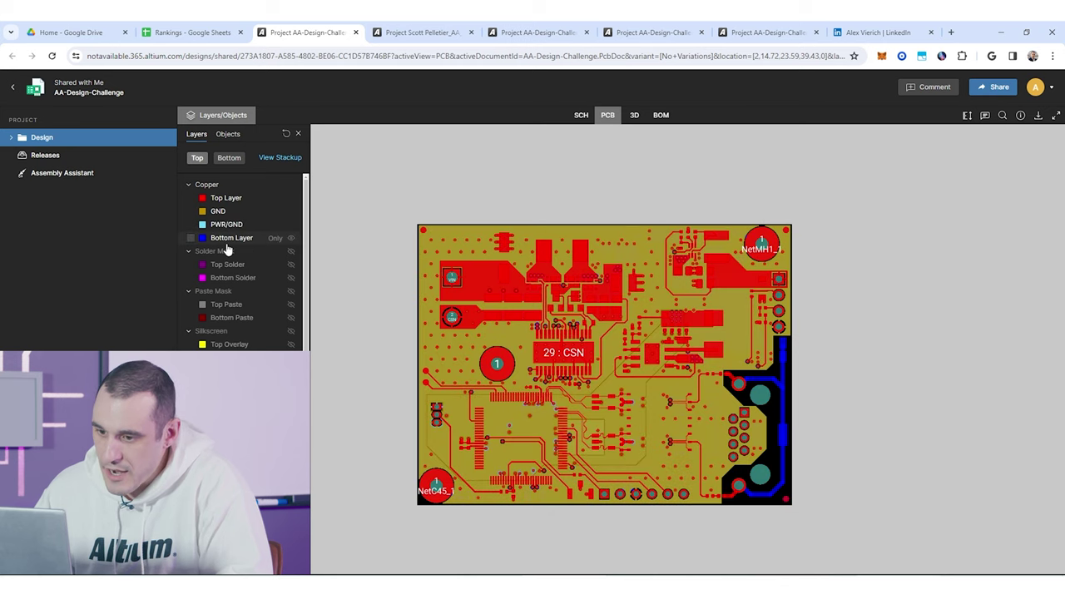
- Show only the bottom copper layer and zoom in on it
{"action": "left_click", "coordinate": [275, 238]}
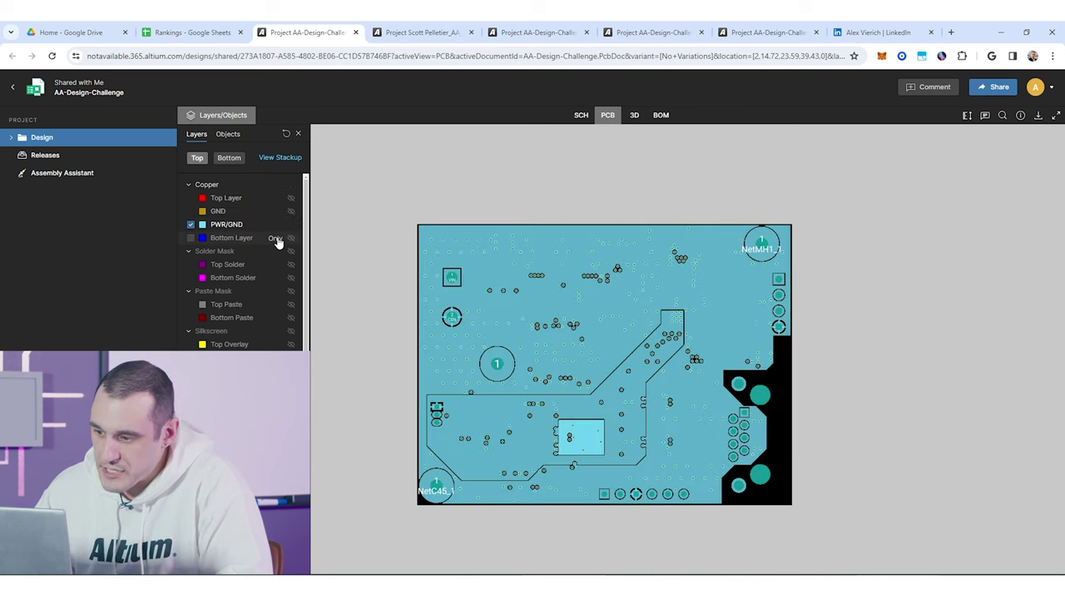
{"action": "scroll", "coordinate": [712, 379], "scroll_direction": "up", "scroll_amount": 3}
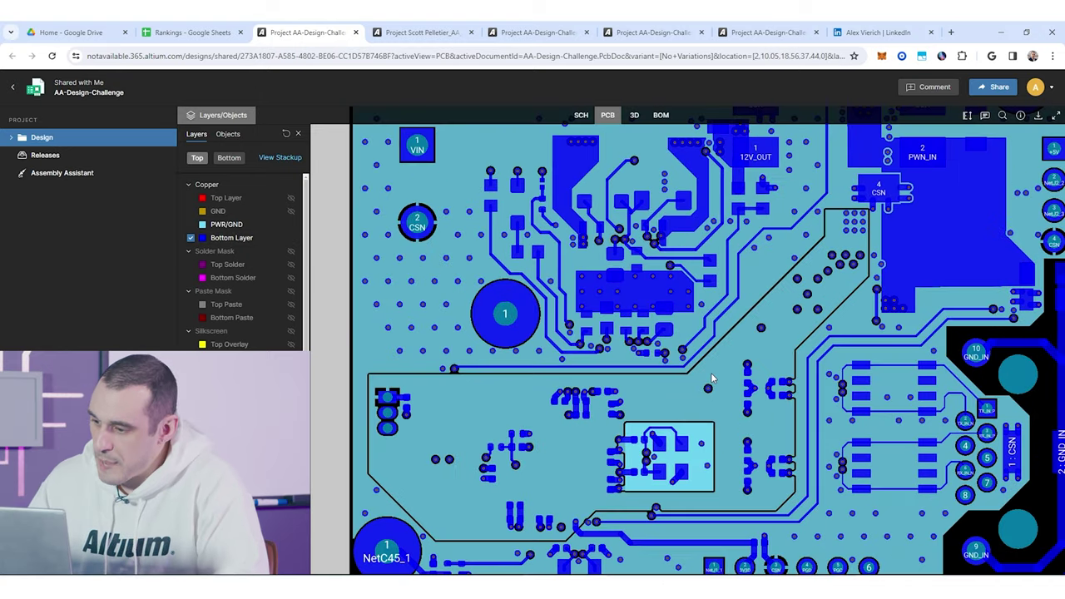
{"action": "scroll", "coordinate": [722, 373], "scroll_direction": "down", "scroll_amount": 1}
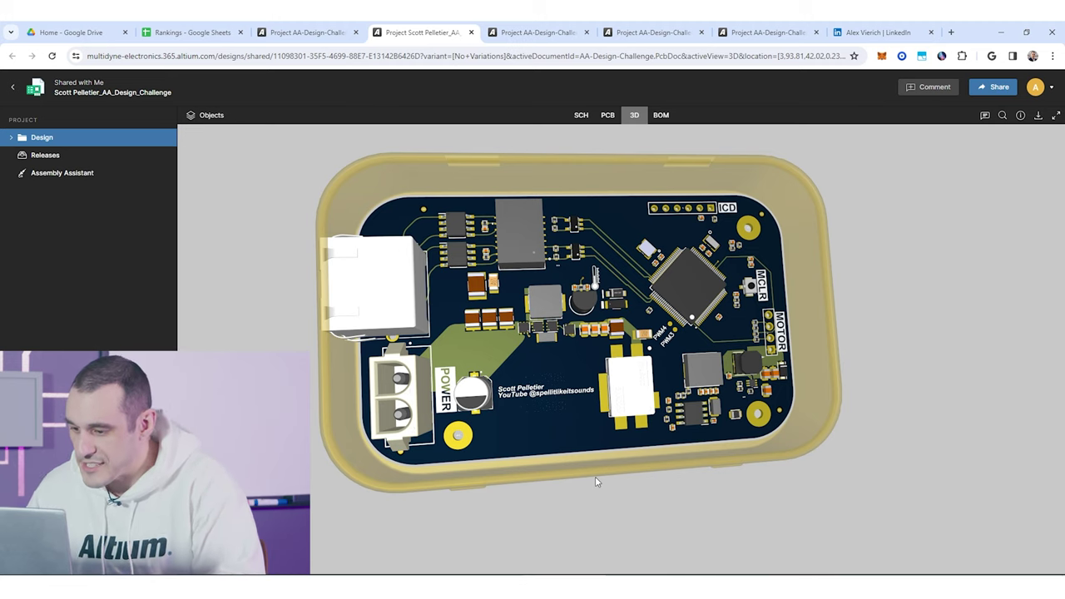
- Orbit the enclosed rectangular board to a low side view
{"action": "mouse_move", "coordinate": [595, 480]}
{"action": "left_mouse_down"}
{"action": "mouse_move", "coordinate": [577, 361]}
{"action": "mouse_move", "coordinate": [596, 487]}
{"action": "left_mouse_up"}
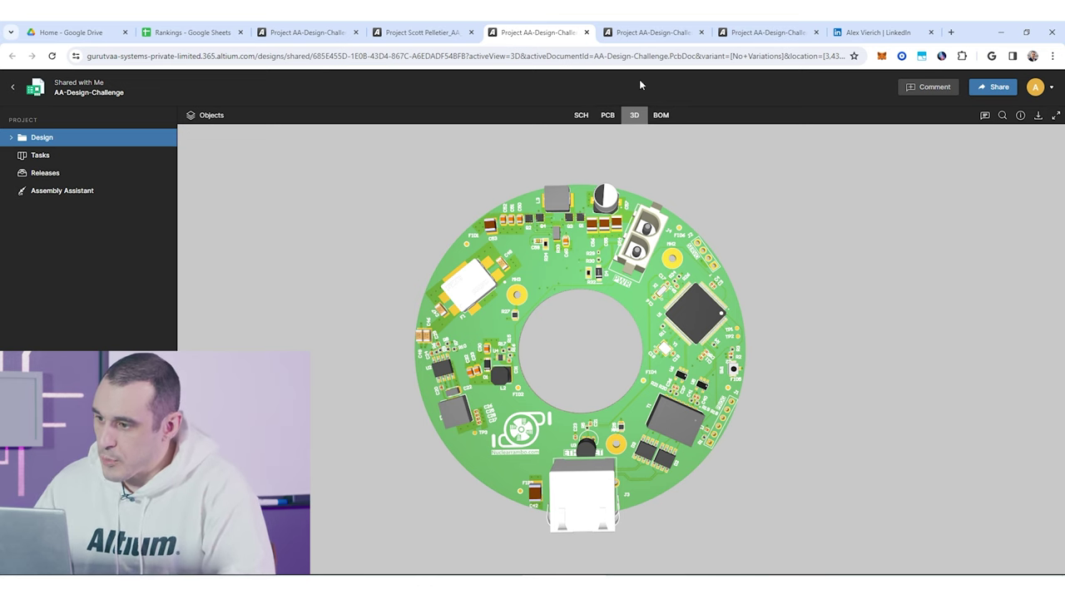
- Switch the ring board to its 2D PCB layout and back to the 3D render
{"action": "left_click", "coordinate": [607, 115]}
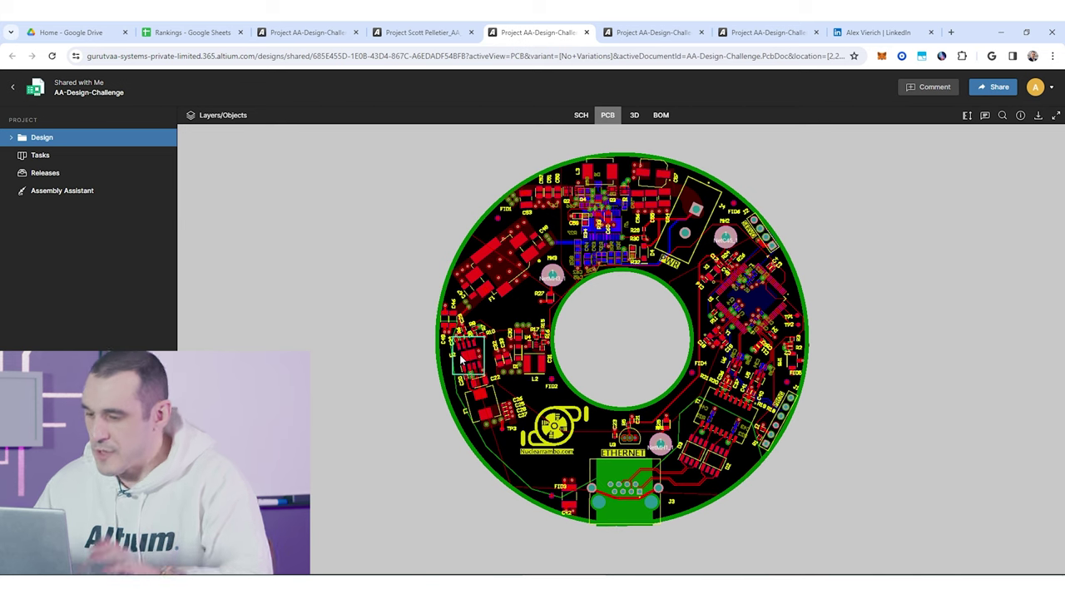
{"action": "left_click", "coordinate": [634, 115]}
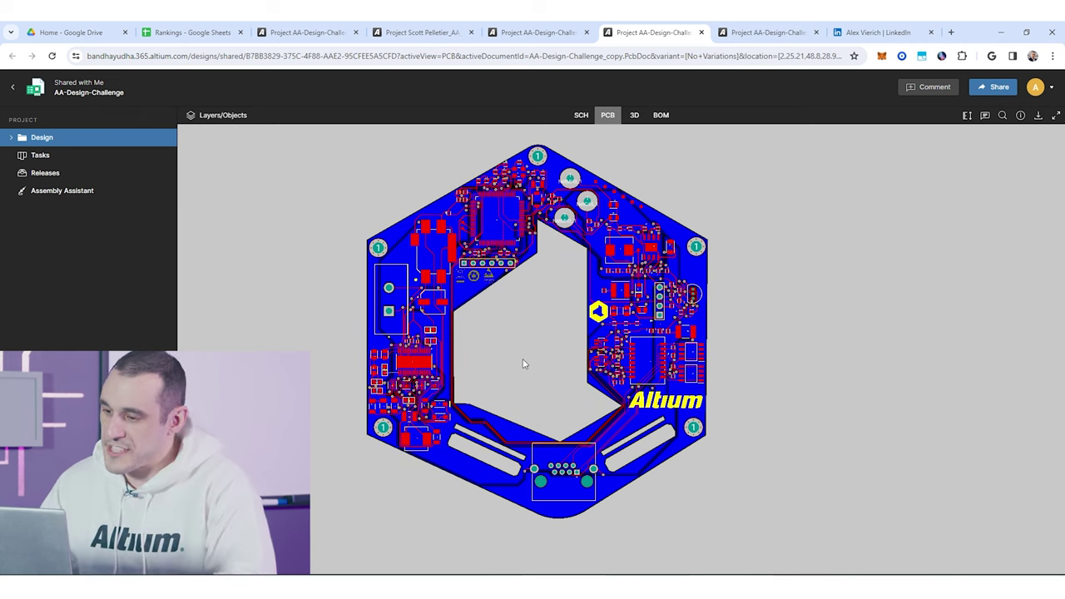
- Enlarge and recentre the hexagonal board and bring up its Layers/Objects list
{"action": "scroll", "coordinate": [526, 365], "scroll_direction": "up", "scroll_amount": 2}
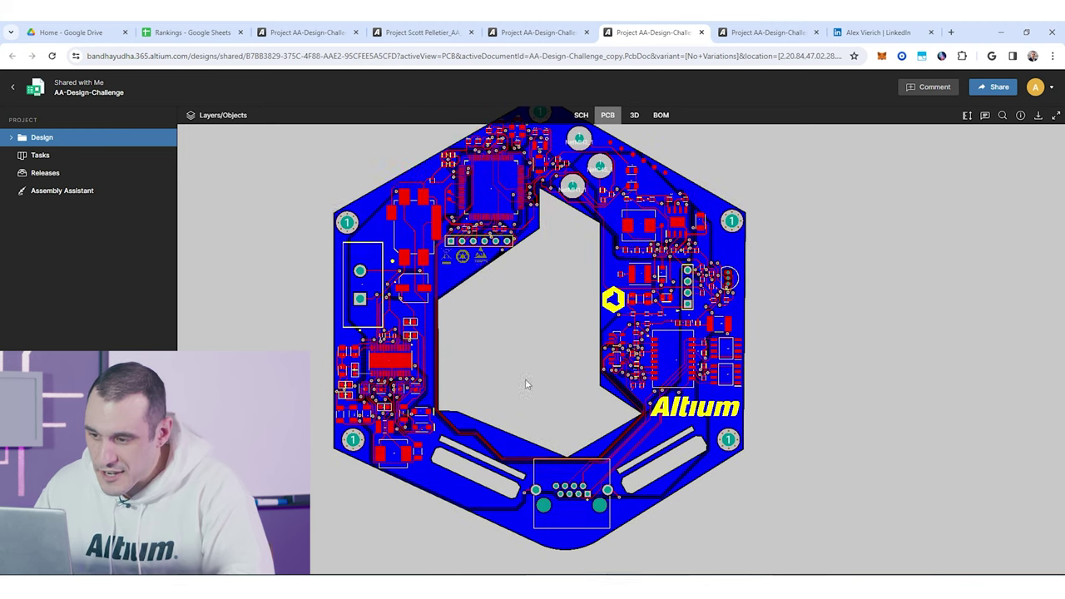
{"action": "left_click_drag", "start_coordinate": [527, 382], "coordinate": [491, 367]}
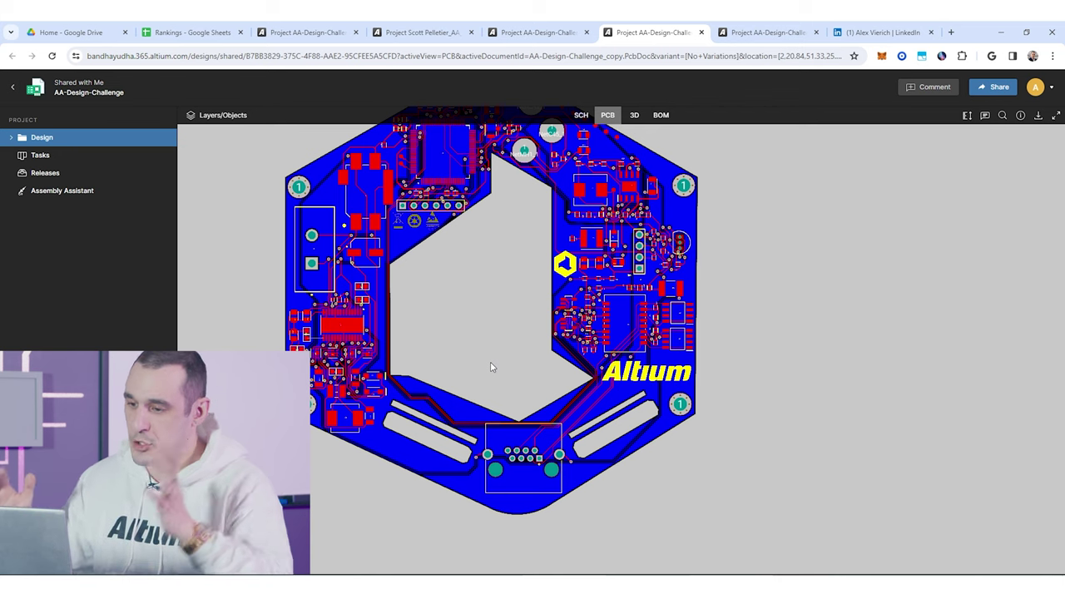
{"action": "left_click", "coordinate": [223, 117]}
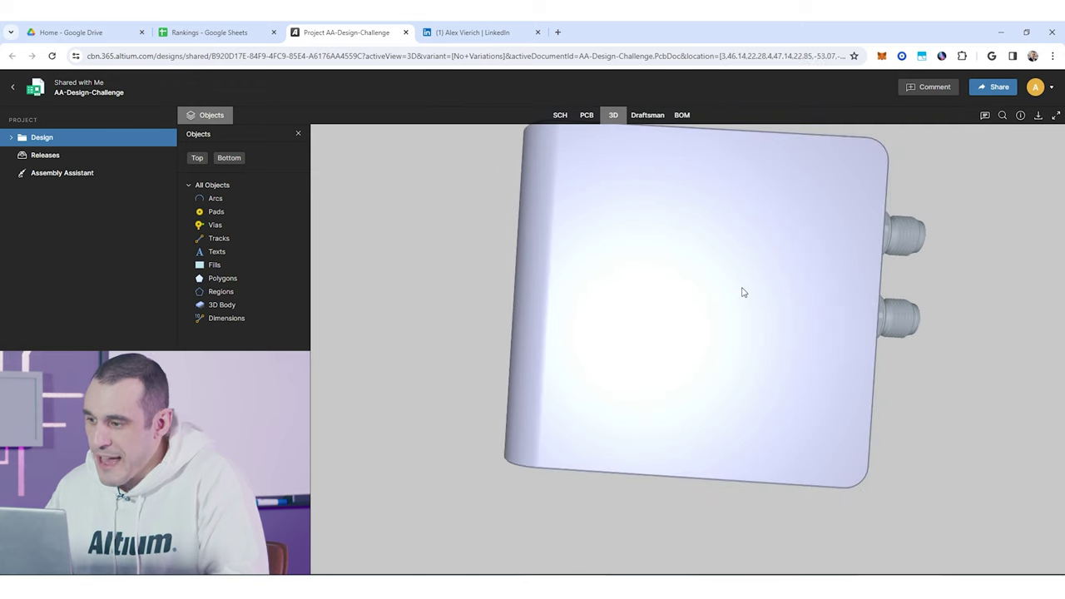
- Orbit the enclosure around its round connectors, then hide the 3D Body objects to reveal the board
{"action": "left_click_drag", "start_coordinate": [734, 280], "coordinate": [713, 307]}
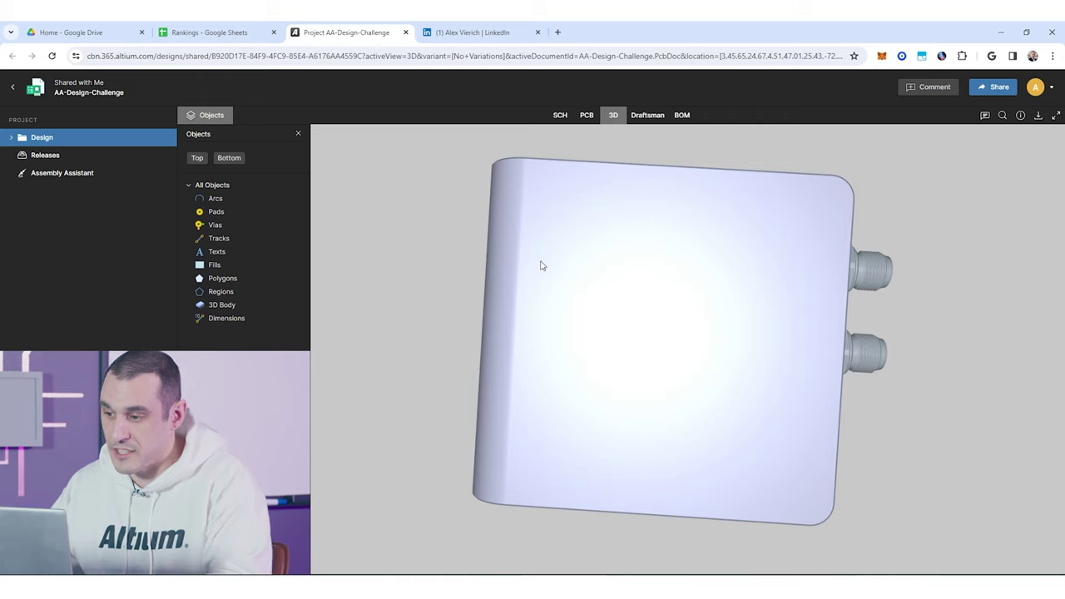
{"action": "mouse_move", "coordinate": [540, 266]}
{"action": "left_mouse_down"}
{"action": "mouse_move", "coordinate": [606, 331]}
{"action": "mouse_move", "coordinate": [552, 318]}
{"action": "mouse_move", "coordinate": [554, 251]}
{"action": "left_mouse_up"}
{"action": "left_click_drag", "start_coordinate": [776, 270], "coordinate": [647, 307]}
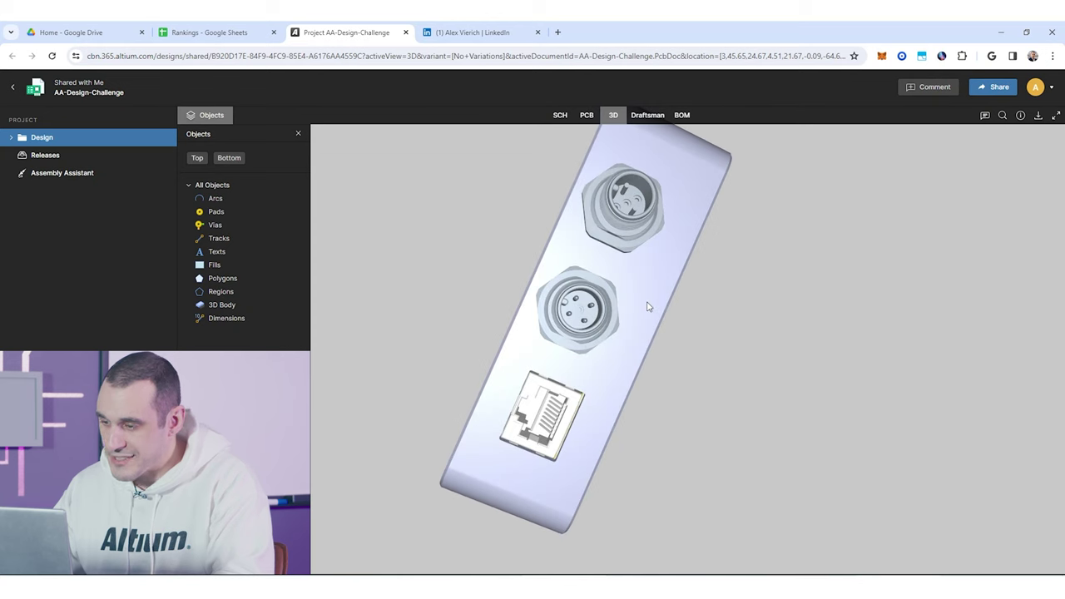
{"action": "left_click_drag", "start_coordinate": [506, 344], "coordinate": [626, 269]}
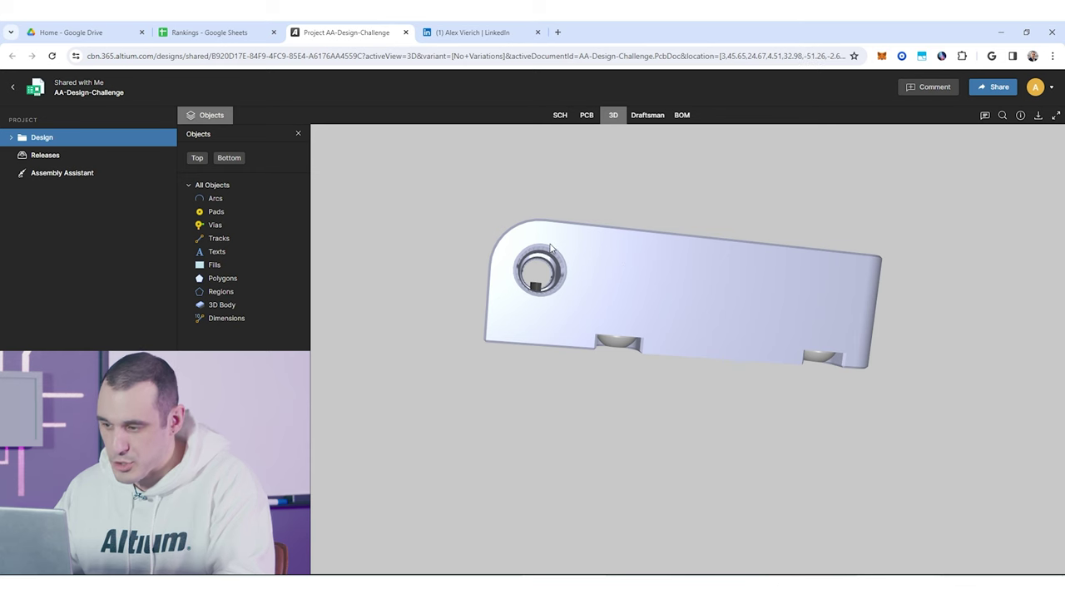
{"action": "left_click_drag", "start_coordinate": [601, 242], "coordinate": [604, 357]}
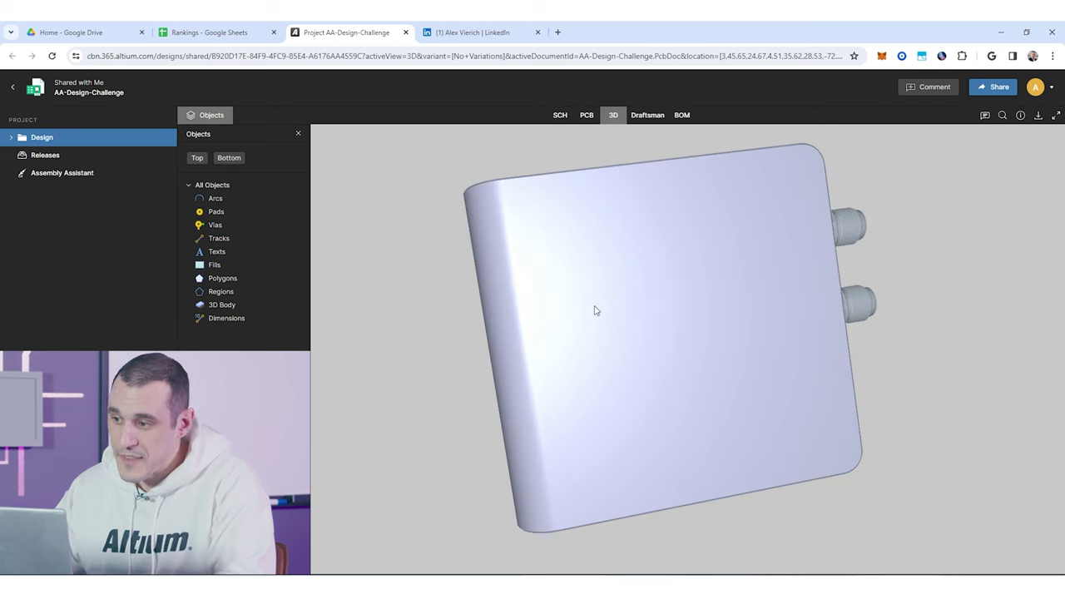
{"action": "mouse_move", "coordinate": [269, 307]}
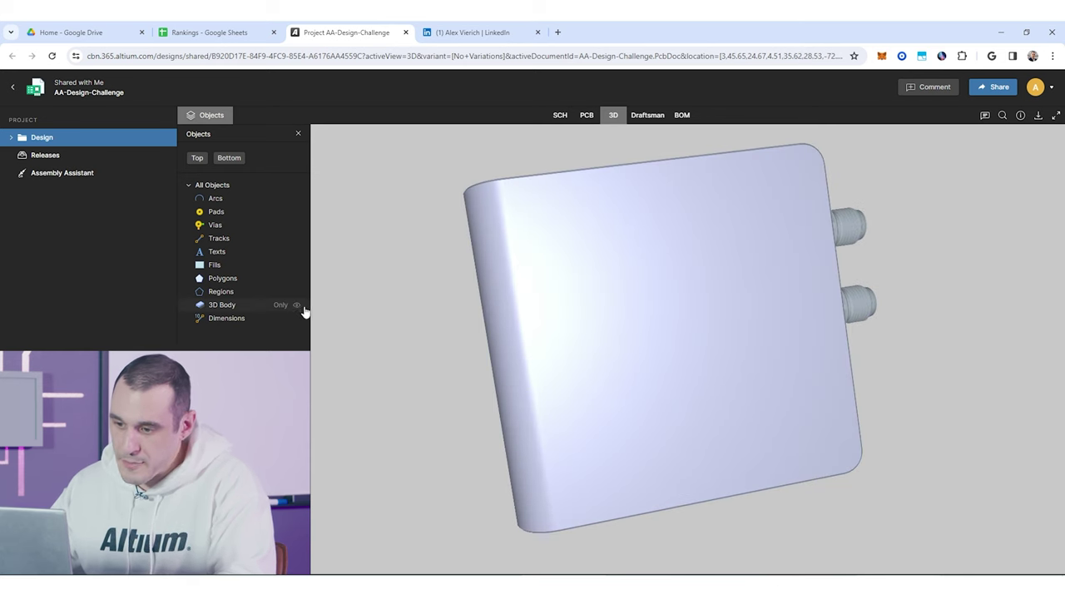
{"action": "left_click", "coordinate": [297, 304]}
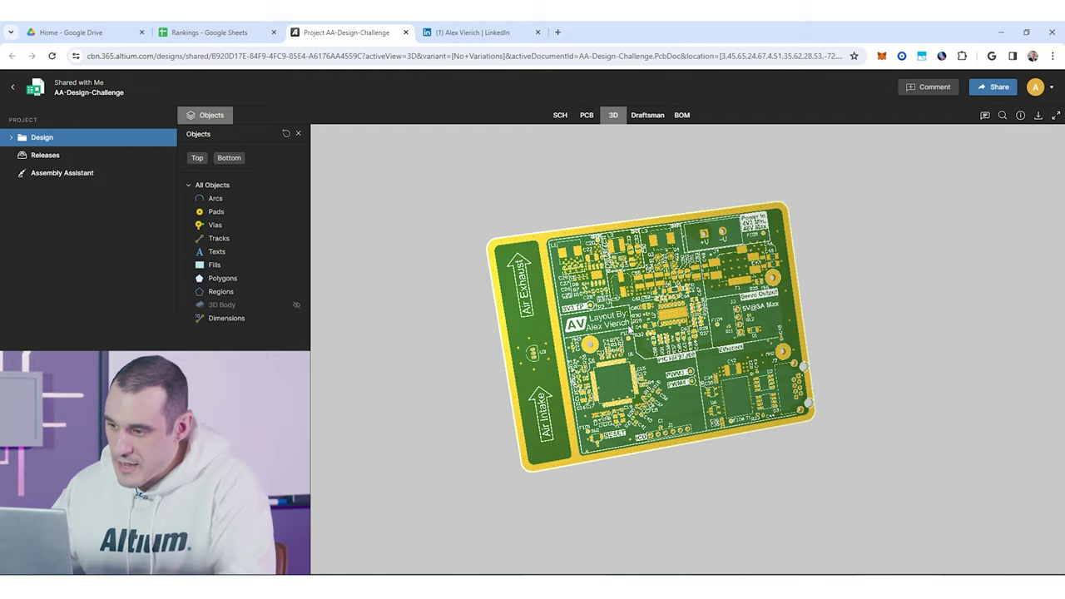
- Tilt and zoom the bare 3D board to a steep viewing angle
{"action": "left_click_drag", "start_coordinate": [560, 471], "coordinate": [531, 463]}
{"action": "scroll", "coordinate": [526, 385], "scroll_direction": "up", "scroll_amount": 5}
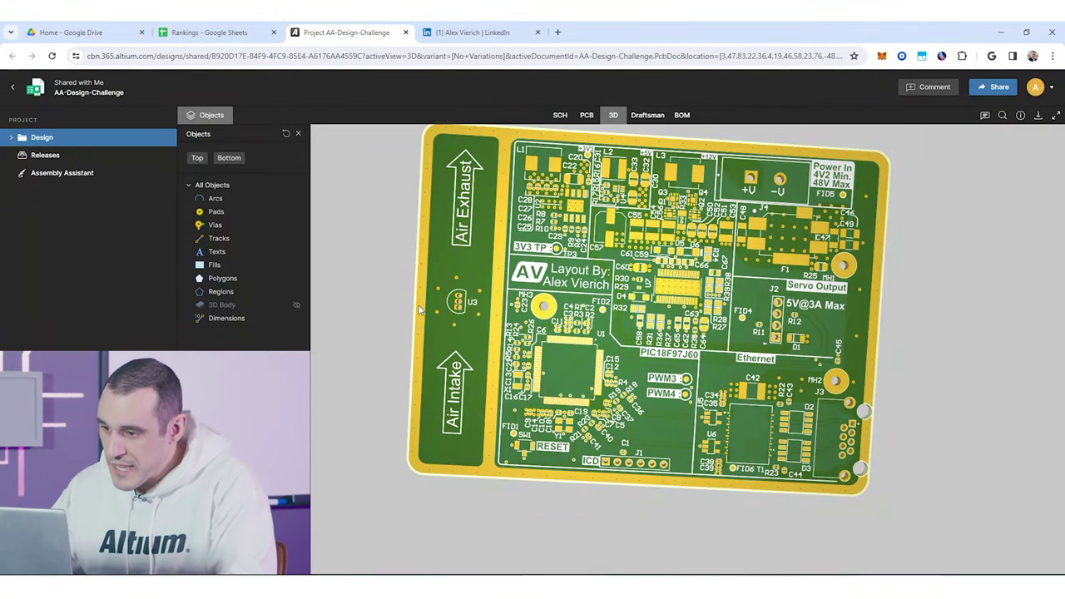
{"action": "scroll", "coordinate": [419, 309], "scroll_direction": "up", "scroll_amount": 3}
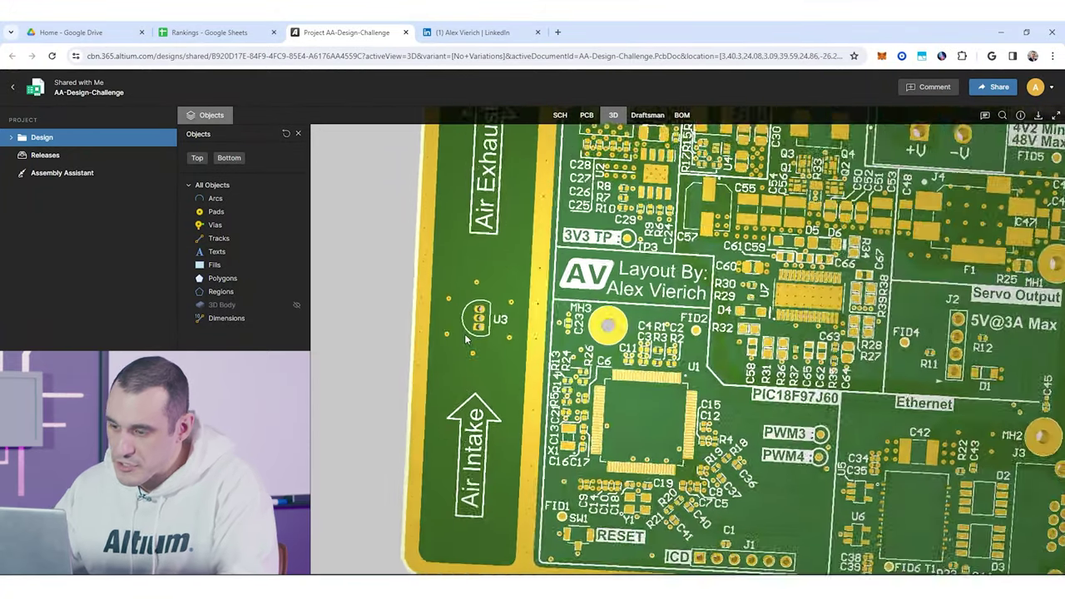
{"action": "scroll", "coordinate": [465, 333], "scroll_direction": "down", "scroll_amount": 1}
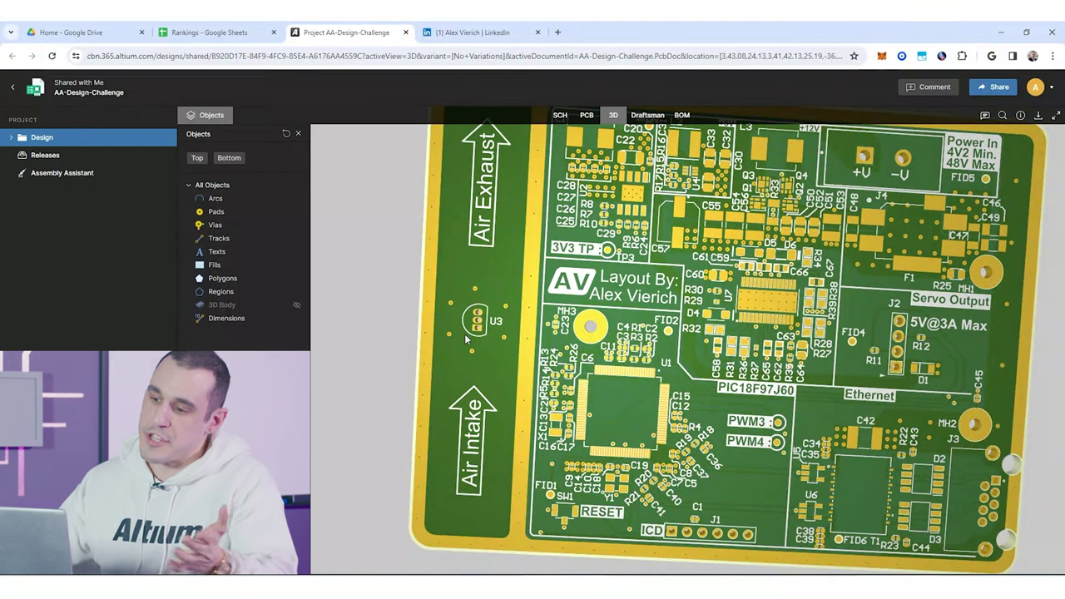
{"action": "scroll", "coordinate": [483, 286], "scroll_direction": "down", "scroll_amount": 2}
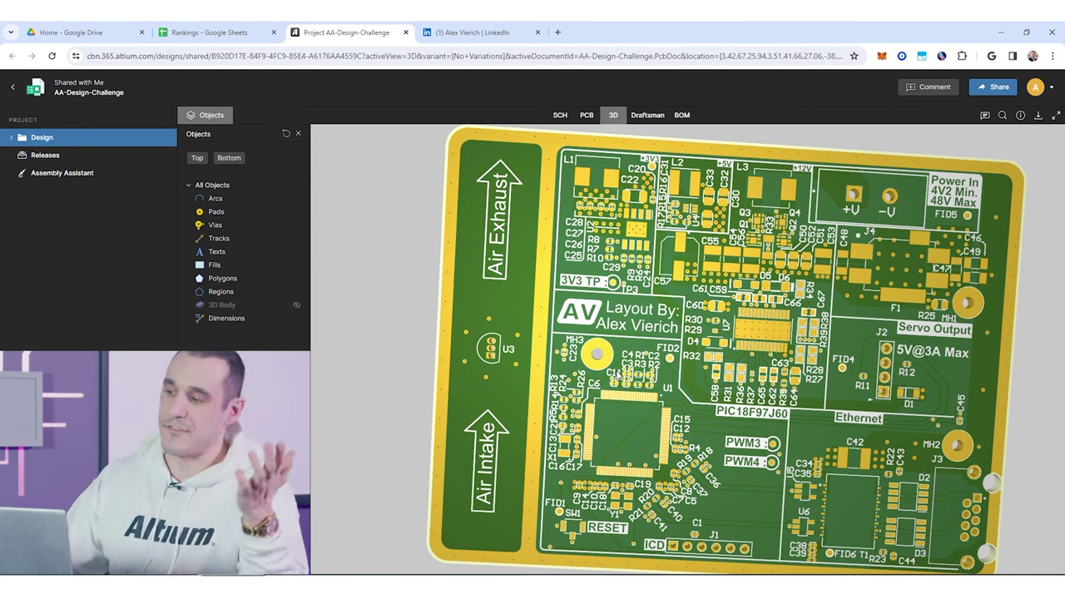
{"action": "left_click_drag", "start_coordinate": [676, 372], "coordinate": [816, 293]}
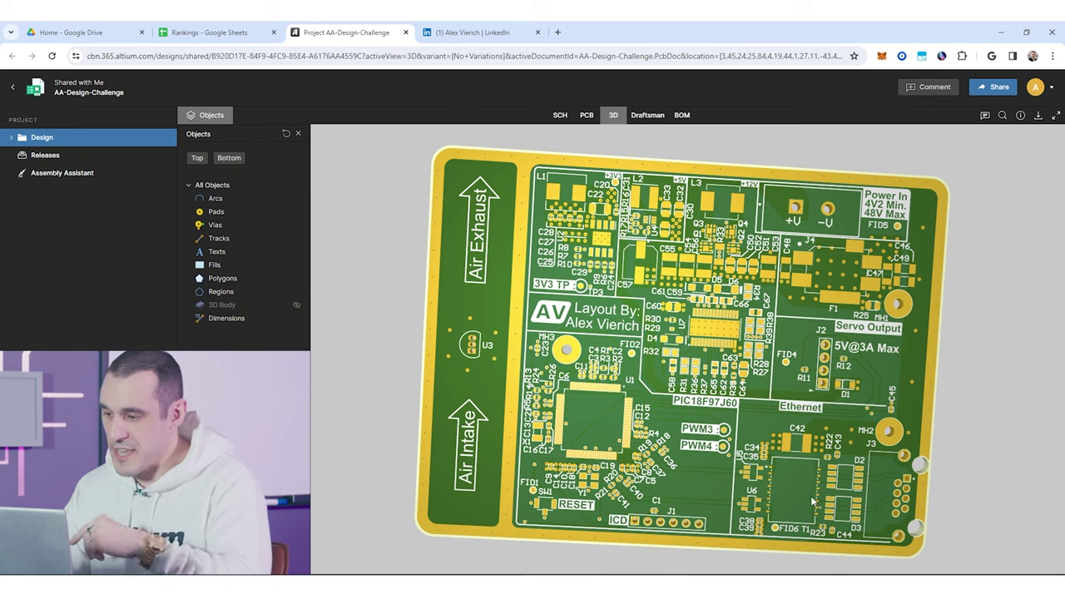
{"action": "scroll", "coordinate": [868, 385], "scroll_direction": "up", "scroll_amount": 5}
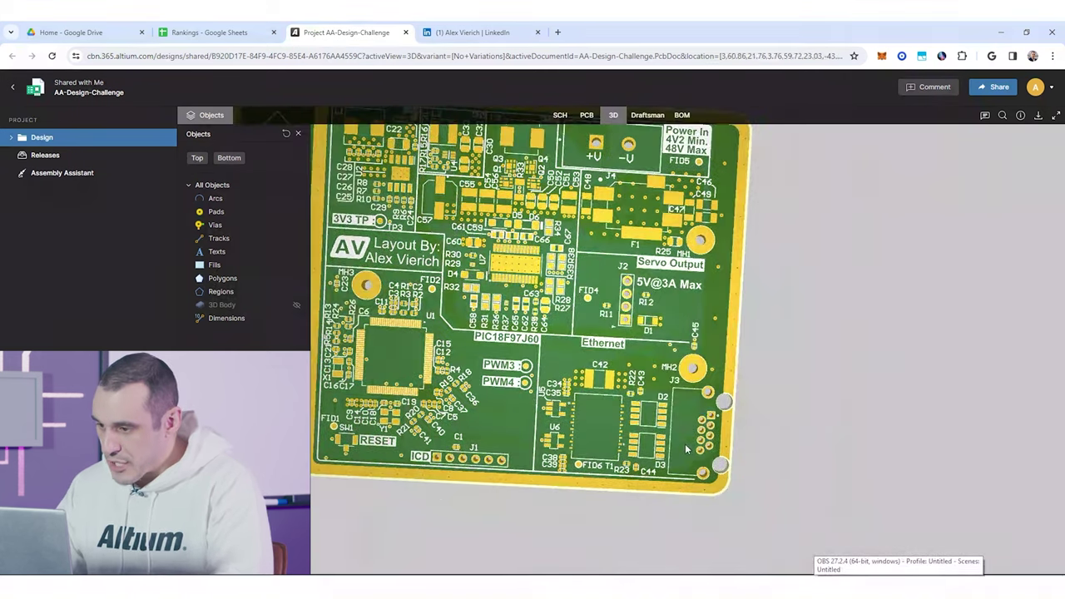
{"action": "scroll", "coordinate": [685, 449], "scroll_direction": "up", "scroll_amount": 2}
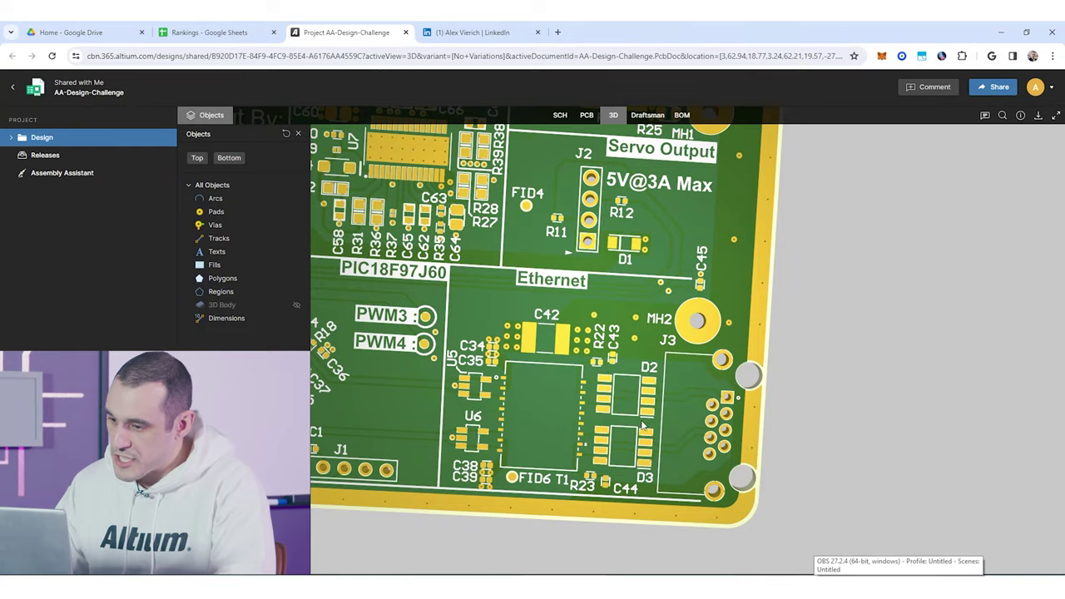
- Pan across the Power In, Air Exhaust and Air Intake/RESET areas, then switch to the 2D PCB layout
{"action": "right_click_drag", "start_coordinate": [563, 342], "coordinate": [567, 472]}
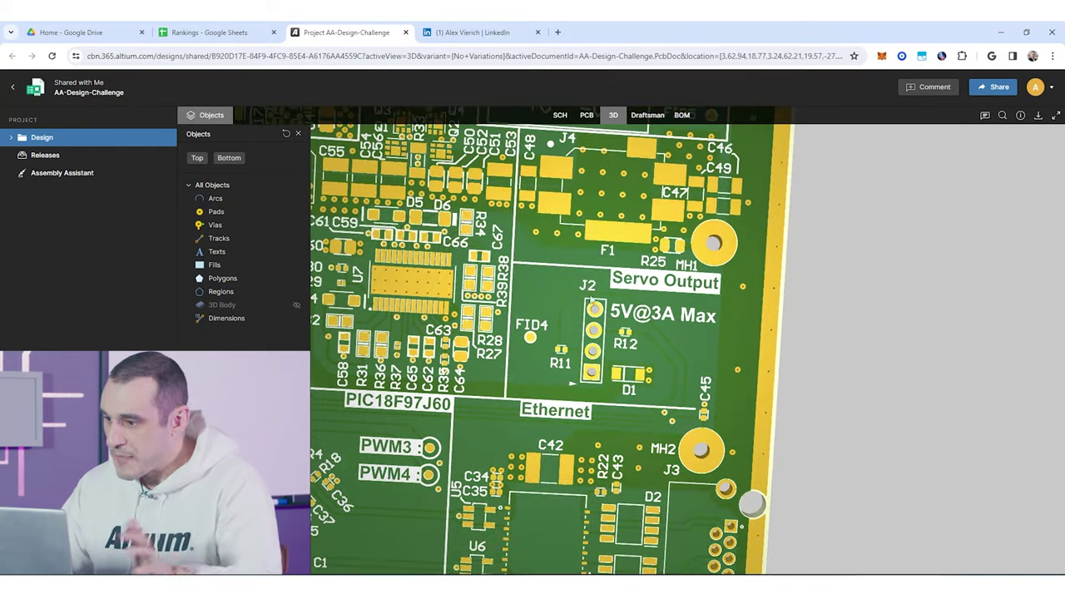
{"action": "right_click_drag", "start_coordinate": [589, 300], "coordinate": [676, 336]}
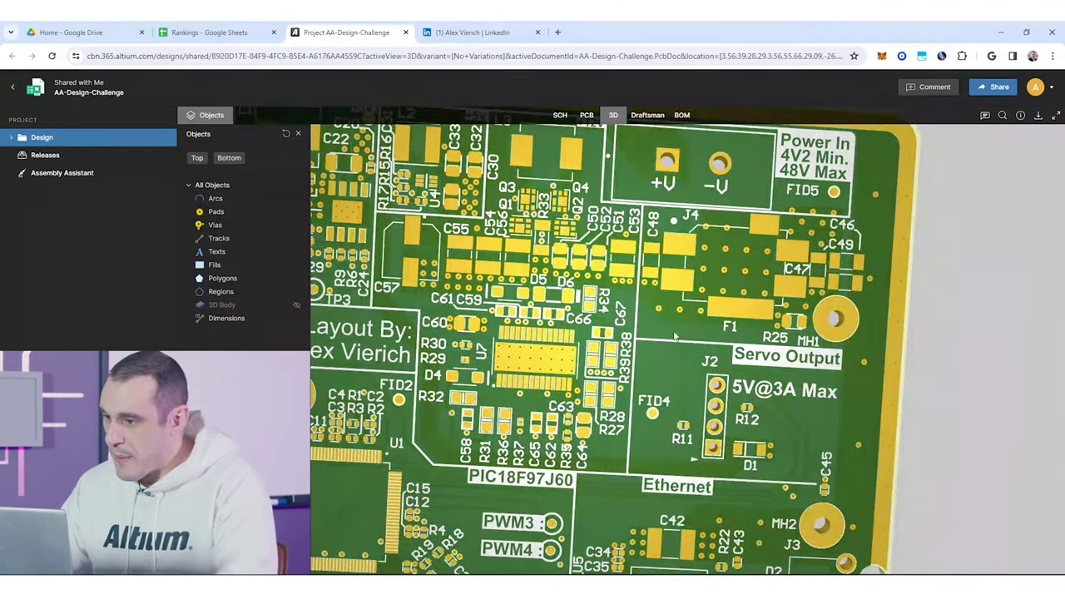
{"action": "right_click_drag", "start_coordinate": [526, 349], "coordinate": [859, 354]}
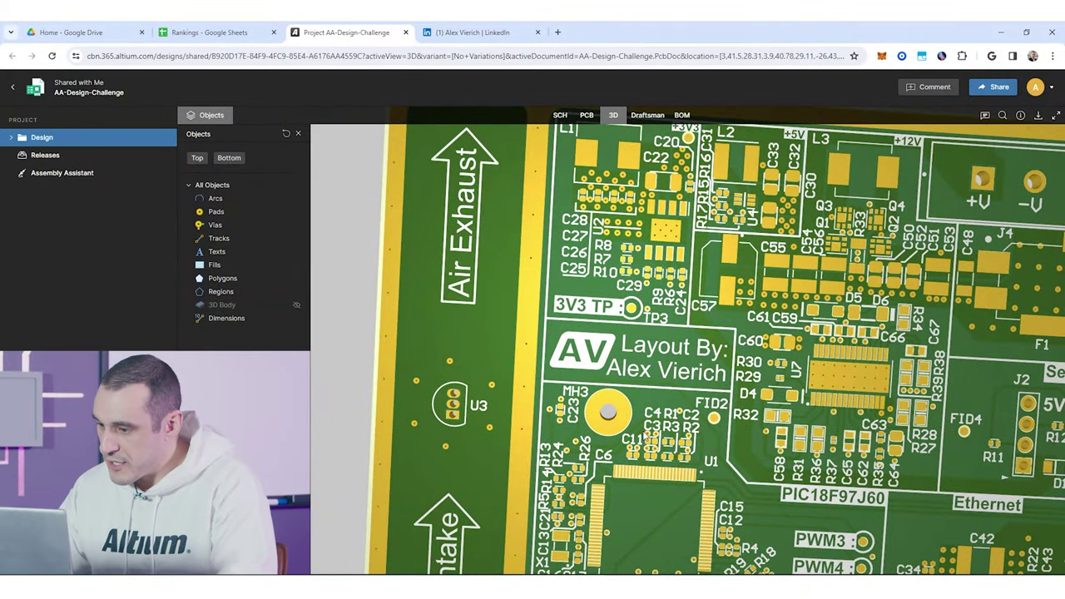
{"action": "right_click_drag", "start_coordinate": [645, 515], "coordinate": [639, 296]}
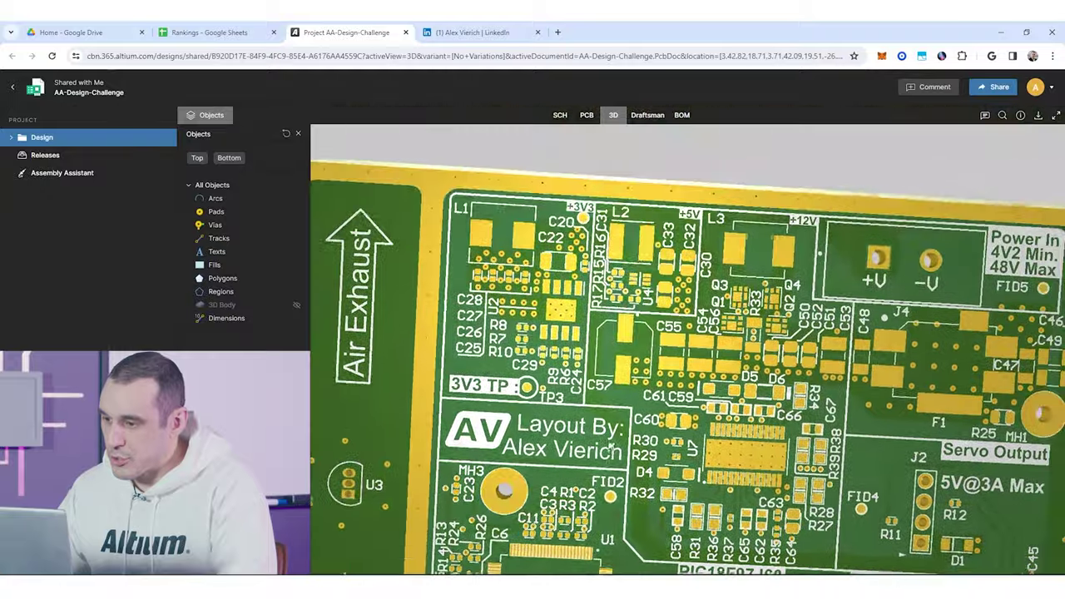
{"action": "left_click", "coordinate": [586, 115]}
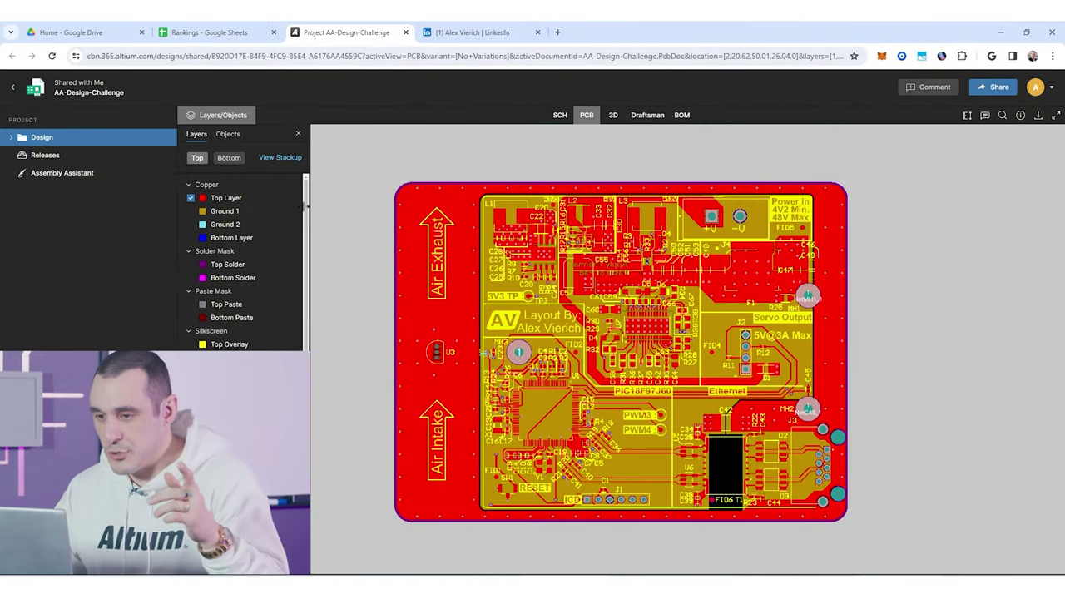
- Show only the top copper layer and pan to the NetMH1_1 and FID mark area
{"action": "left_click", "coordinate": [275, 199]}
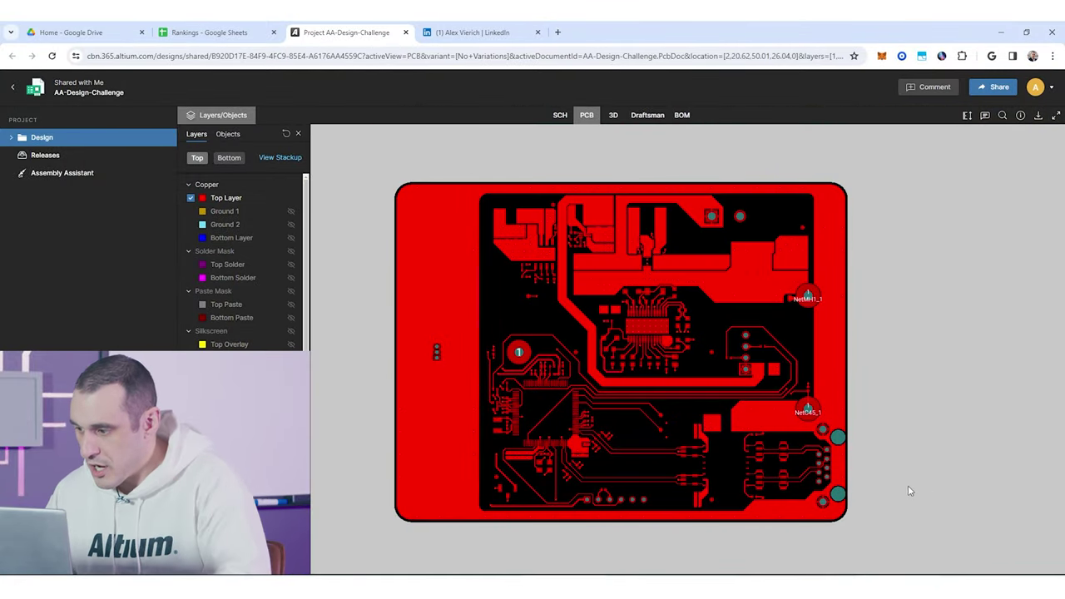
{"action": "scroll", "coordinate": [831, 433], "scroll_direction": "up", "scroll_amount": 10}
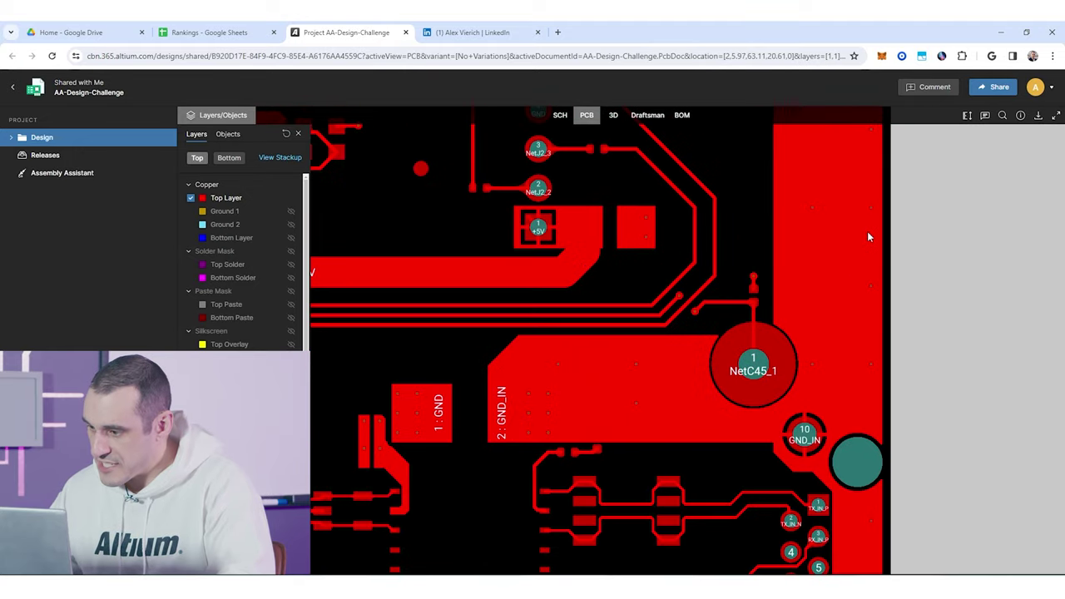
{"action": "left_click_drag", "start_coordinate": [867, 231], "coordinate": [811, 429]}
{"action": "left_click_drag", "start_coordinate": [785, 237], "coordinate": [773, 330]}
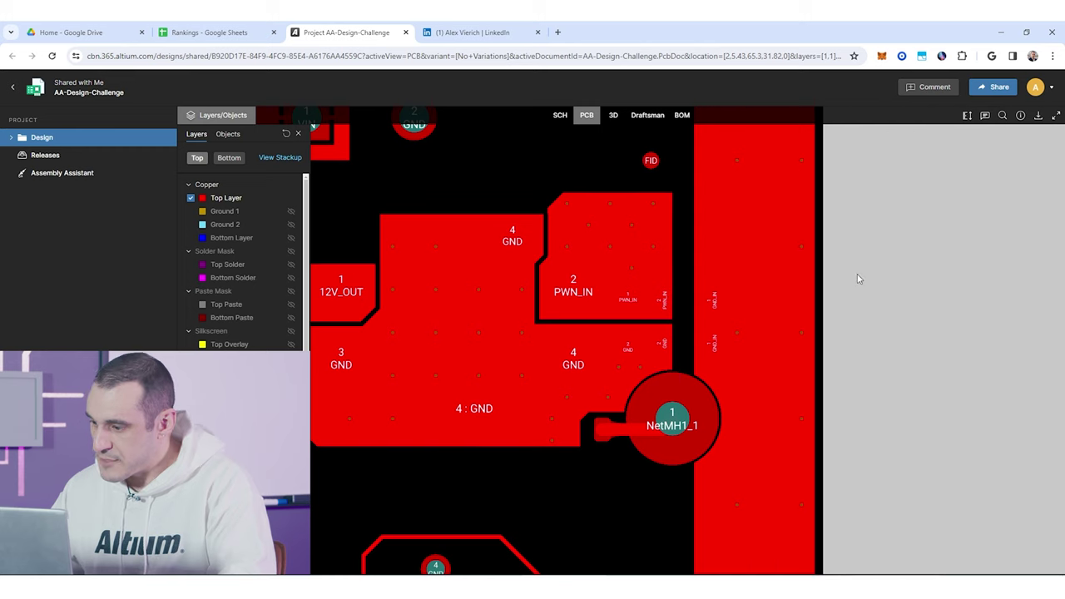
- Scroll around the top copper, then show only the Ground 1 plane
{"action": "scroll", "coordinate": [832, 333], "scroll_direction": "down", "scroll_amount": 3}
{"action": "scroll", "coordinate": [814, 336], "scroll_direction": "down", "scroll_amount": 2}
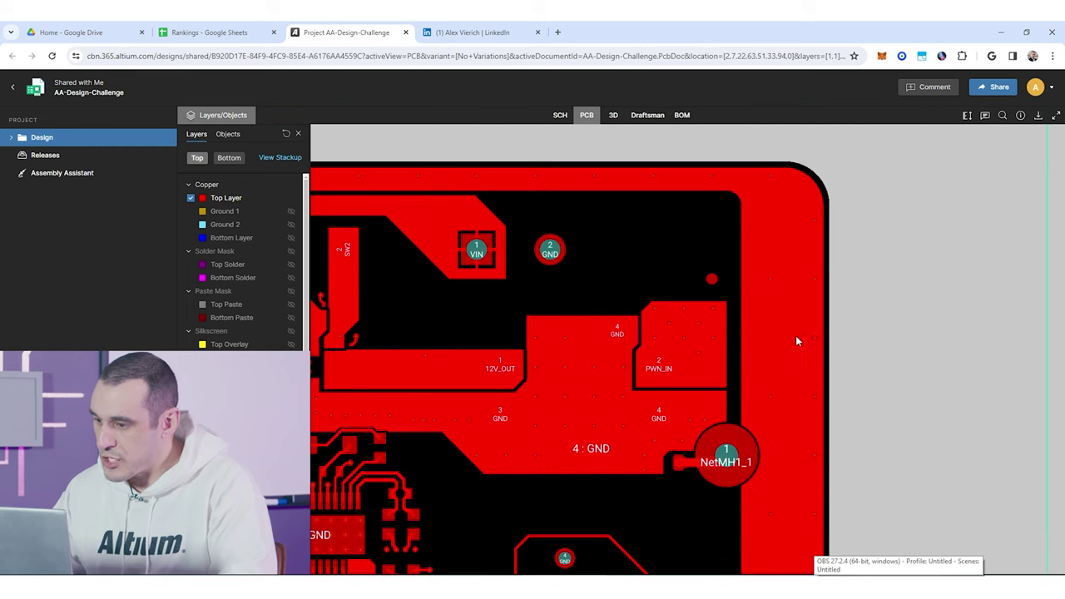
{"action": "scroll", "coordinate": [548, 403], "scroll_direction": "left", "scroll_amount": 6}
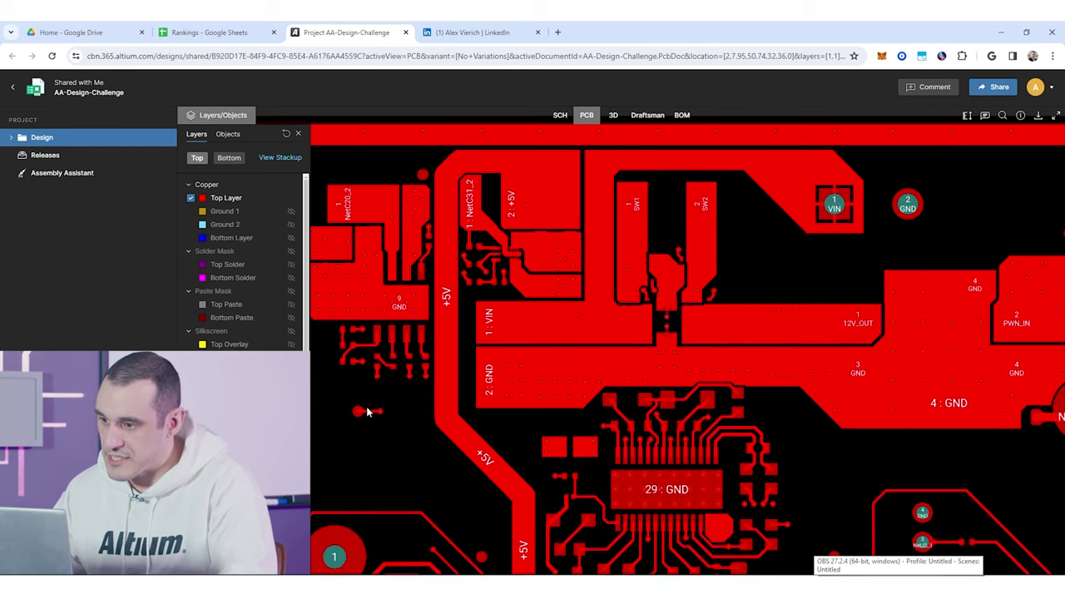
{"action": "scroll", "coordinate": [555, 361], "scroll_direction": "left", "scroll_amount": 4}
{"action": "scroll", "coordinate": [556, 361], "scroll_direction": "left", "scroll_amount": 5}
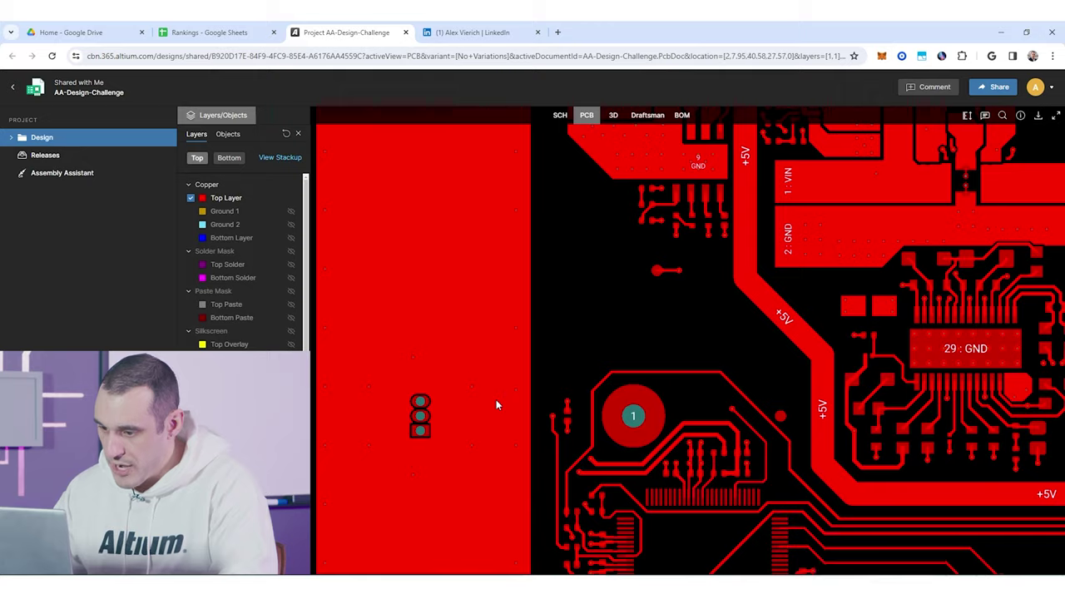
{"action": "scroll", "coordinate": [496, 404], "scroll_direction": "down", "scroll_amount": 6}
{"action": "scroll", "coordinate": [391, 191], "scroll_direction": "up", "scroll_amount": 3}
{"action": "scroll", "coordinate": [429, 193], "scroll_direction": "left", "scroll_amount": 1}
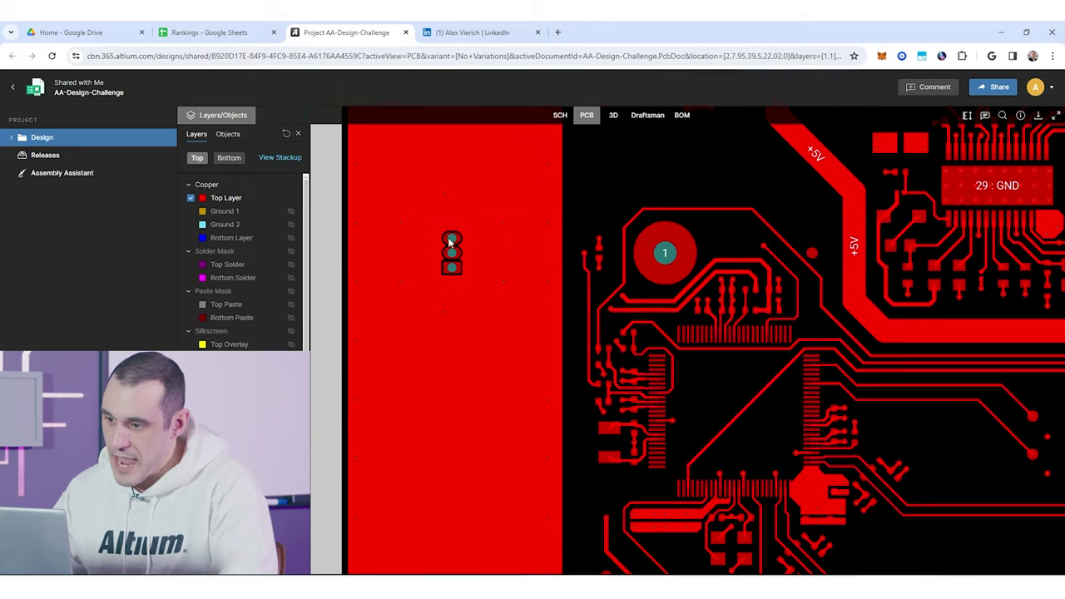
{"action": "scroll", "coordinate": [507, 524], "scroll_direction": "down", "scroll_amount": 8}
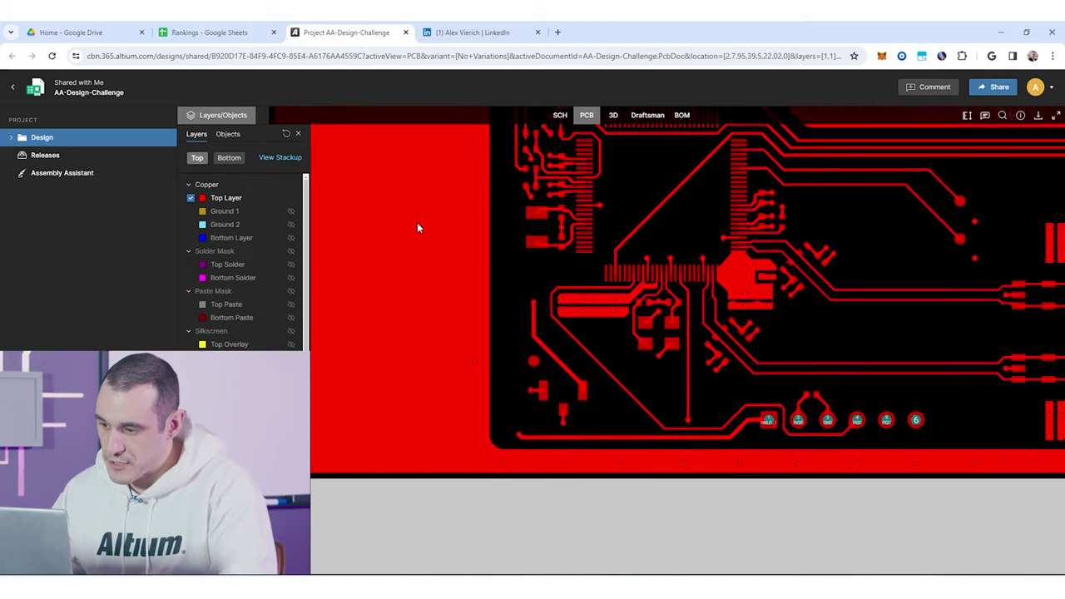
{"action": "scroll", "coordinate": [785, 316], "scroll_direction": "right", "scroll_amount": 3}
{"action": "scroll", "coordinate": [666, 362], "scroll_direction": "right", "scroll_amount": 3}
{"action": "scroll", "coordinate": [641, 367], "scroll_direction": "up", "scroll_amount": 1}
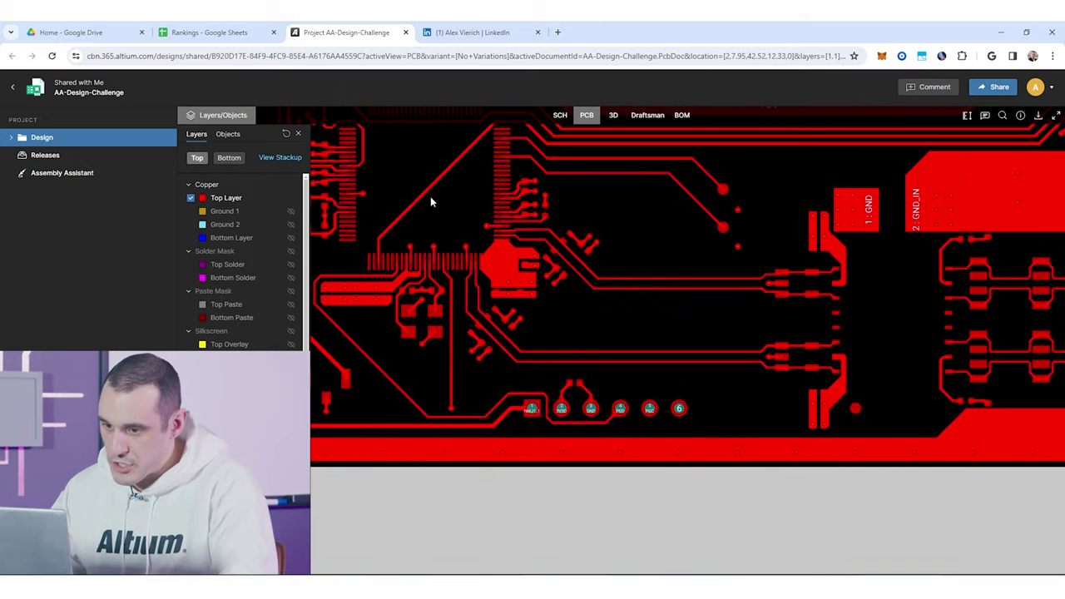
{"action": "left_click", "coordinate": [275, 212]}
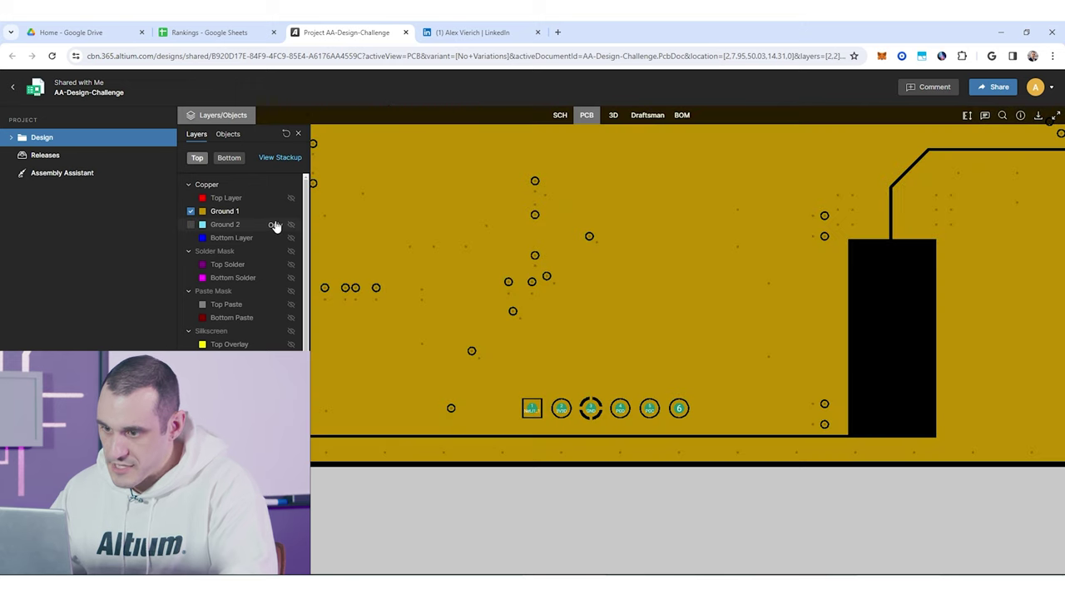
- Show Ground 2, Bottom Layer, Ground 1 and Top Layer each on its own in turn
{"action": "left_click", "coordinate": [274, 226]}
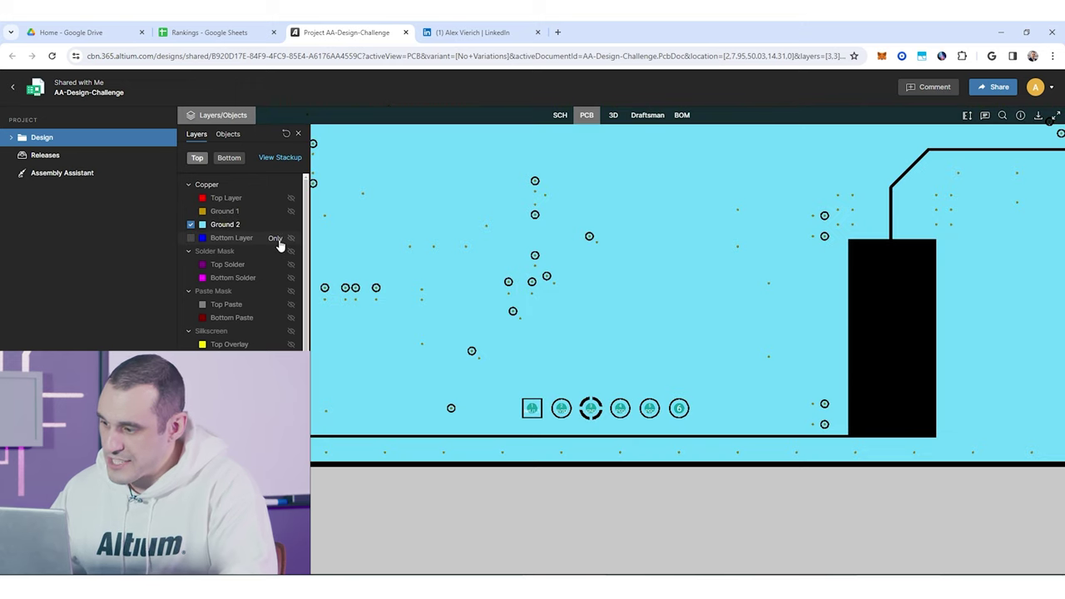
{"action": "left_click", "coordinate": [275, 239]}
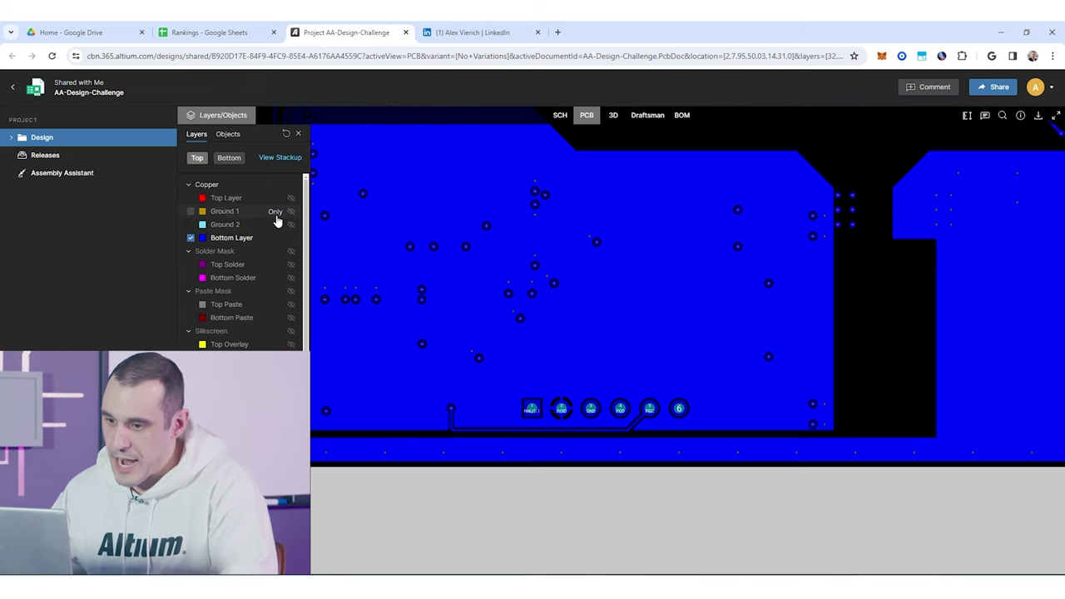
{"action": "left_click", "coordinate": [276, 213]}
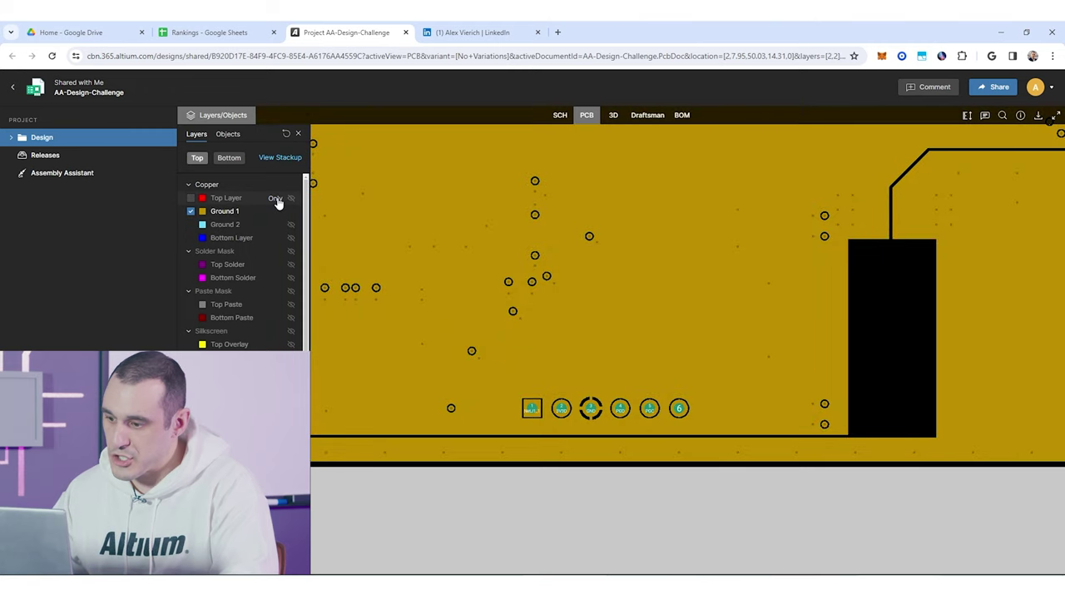
{"action": "left_click", "coordinate": [274, 199]}
- Zoom into the 29 : GND chip and VIN/GND pads, then show only the bottom layer
{"action": "scroll", "coordinate": [875, 292], "scroll_direction": "up", "scroll_amount": 2}
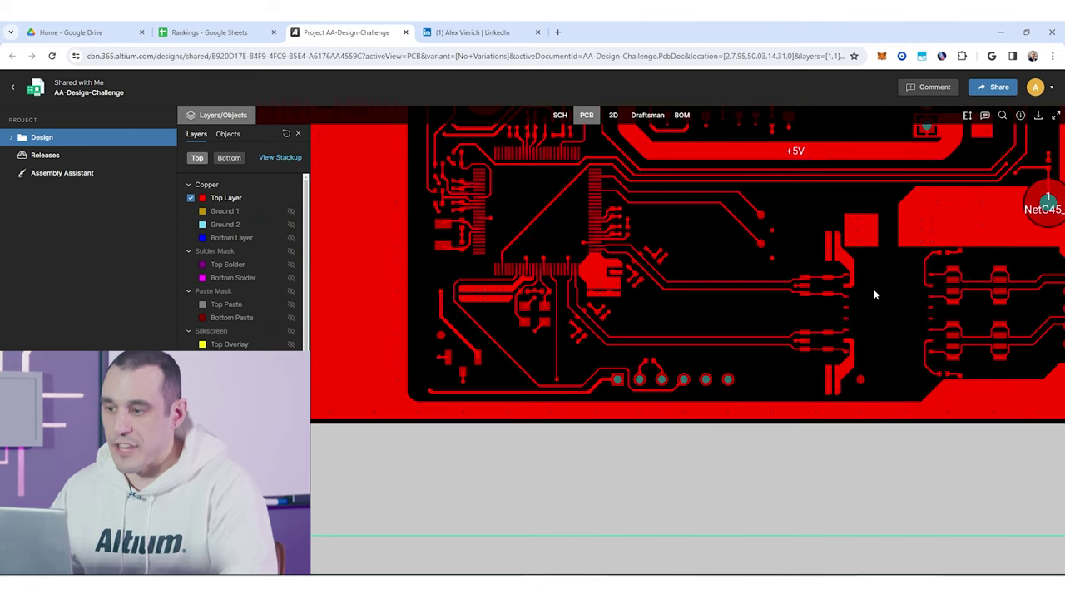
{"action": "left_click_drag", "start_coordinate": [875, 293], "coordinate": [793, 516]}
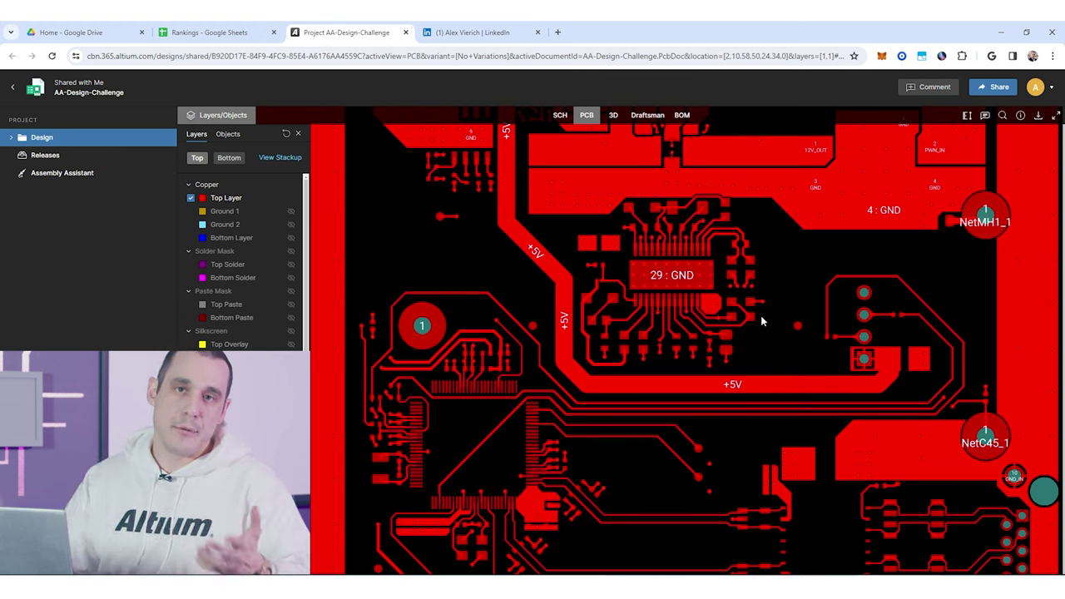
{"action": "scroll", "coordinate": [680, 298], "scroll_direction": "down", "scroll_amount": 1}
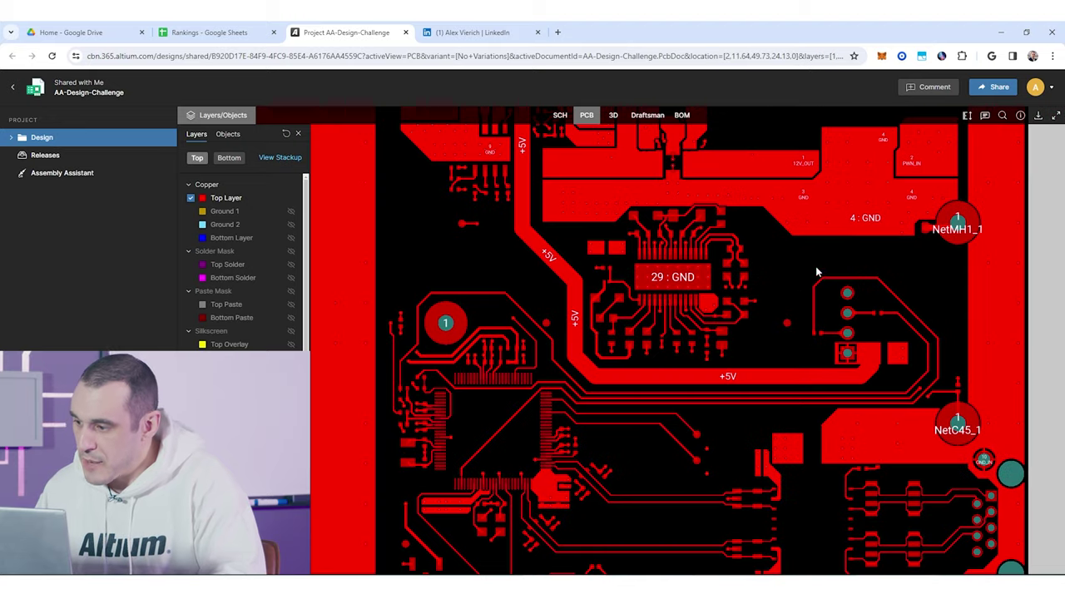
{"action": "left_click_drag", "start_coordinate": [816, 272], "coordinate": [742, 413]}
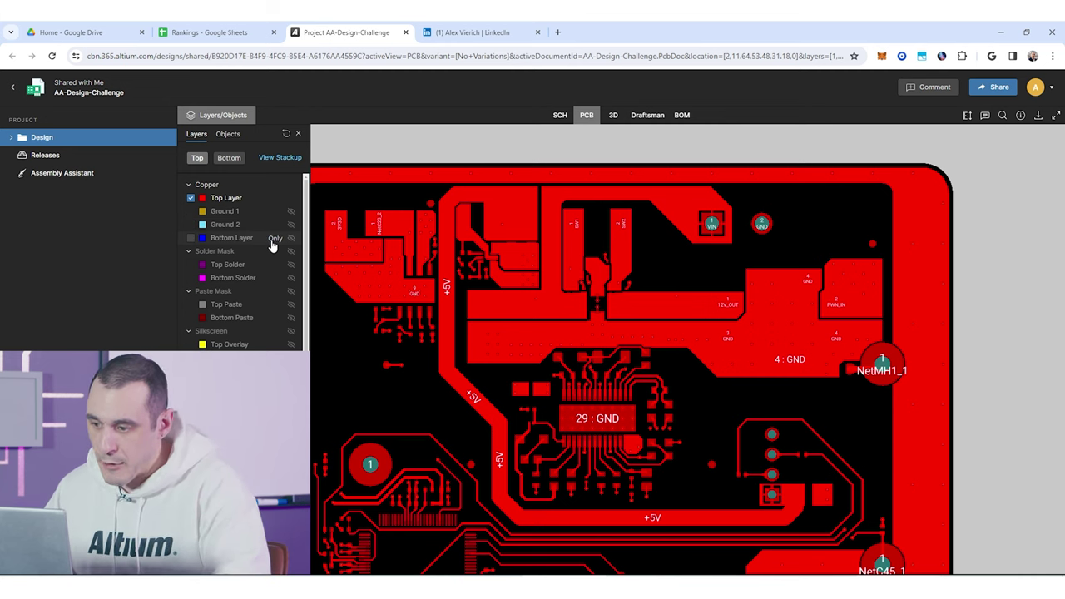
{"action": "left_click", "coordinate": [273, 238]}
- Zoom and pan across the bottom-layer vias
{"action": "scroll", "coordinate": [524, 391], "scroll_direction": "down", "scroll_amount": 5}
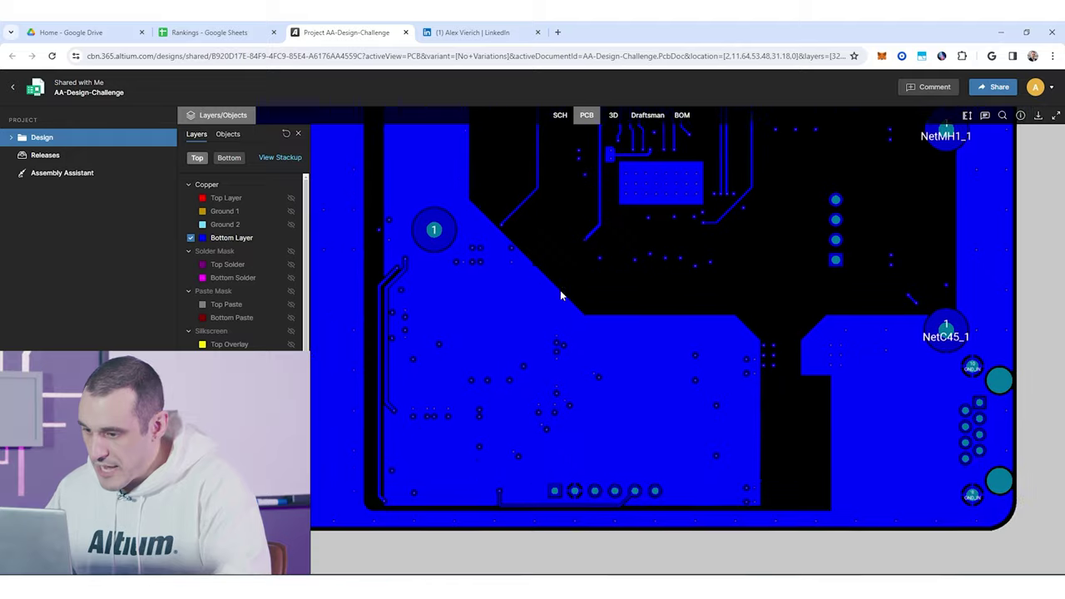
{"action": "scroll", "coordinate": [522, 412], "scroll_direction": "up", "scroll_amount": 8}
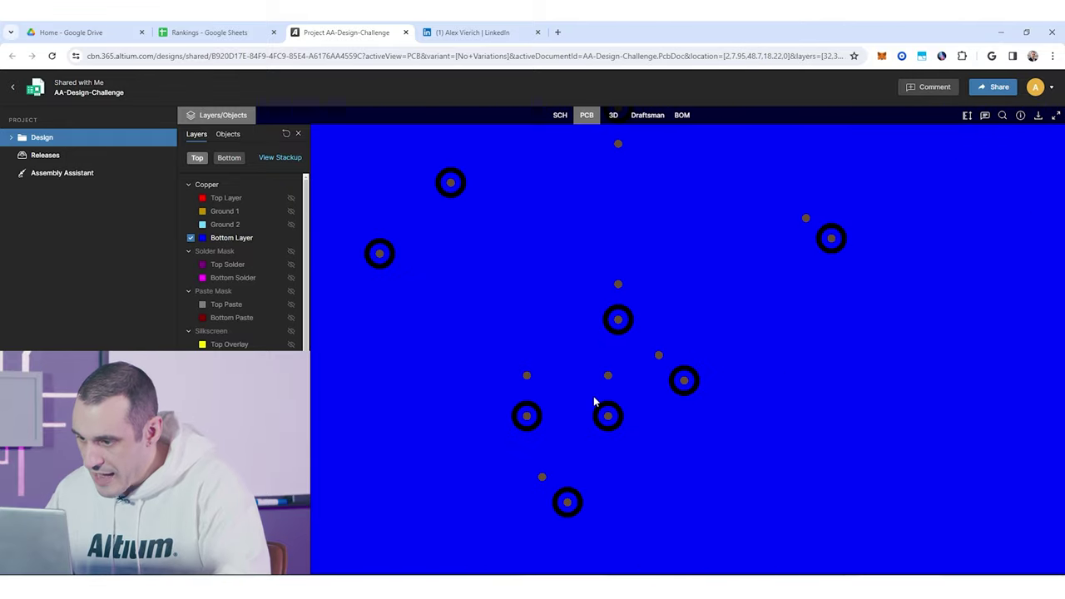
{"action": "scroll", "coordinate": [593, 396], "scroll_direction": "up", "scroll_amount": 5}
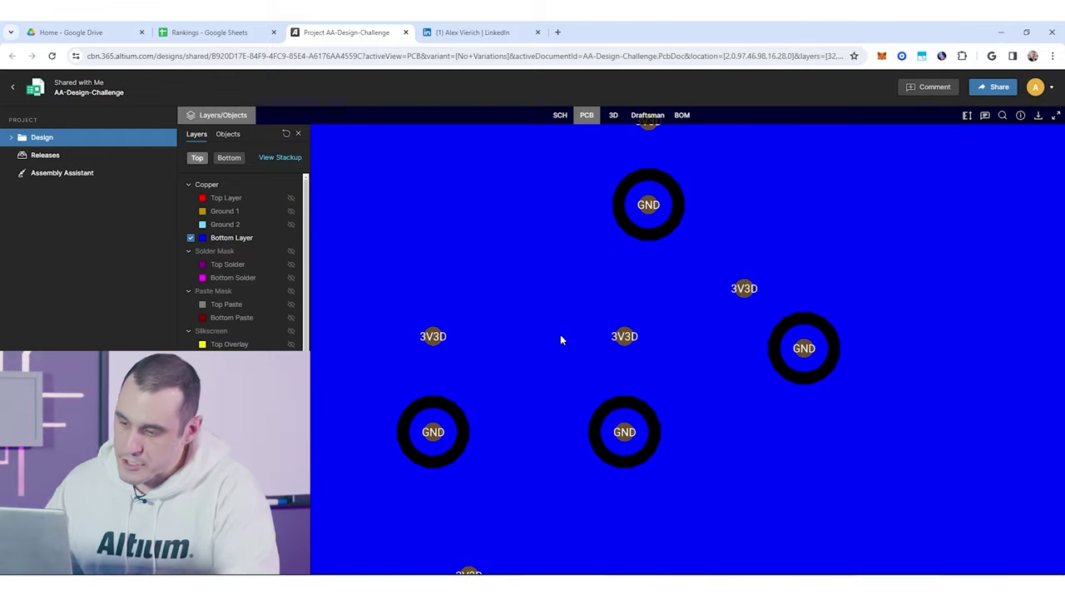
{"action": "scroll", "coordinate": [560, 335], "scroll_direction": "down", "scroll_amount": 8}
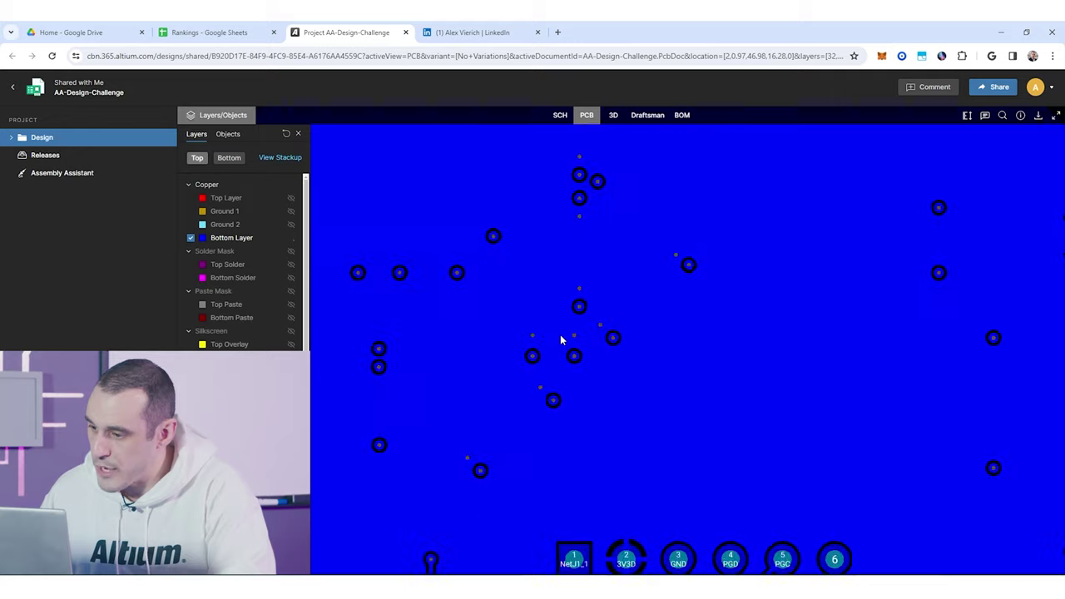
{"action": "right_click_drag", "start_coordinate": [550, 293], "coordinate": [587, 294]}
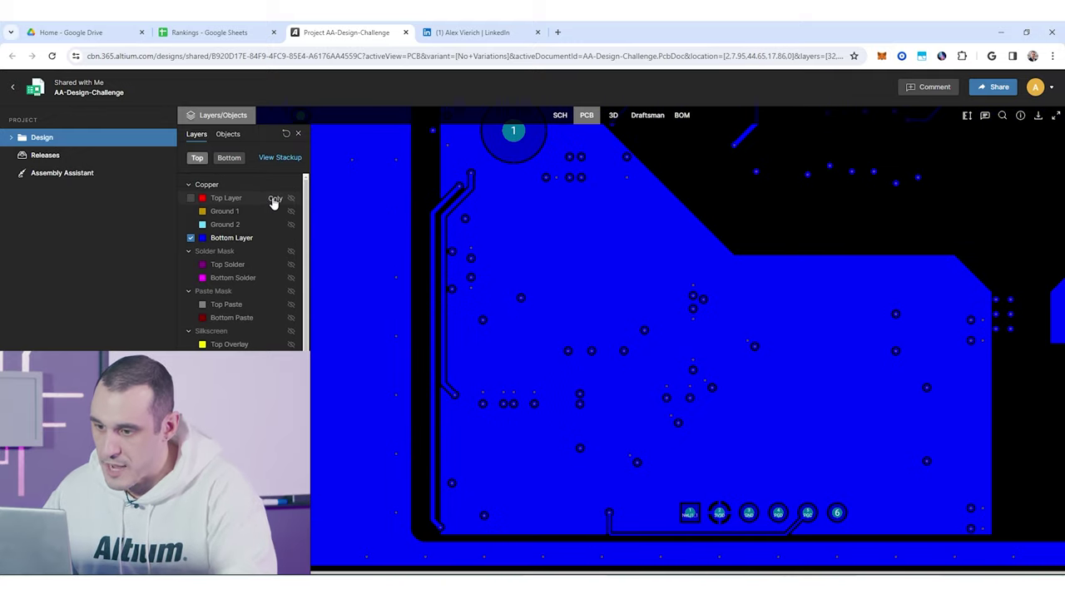
- Show only the top copper, open the design search, and switch to the schematic view
{"action": "left_click", "coordinate": [274, 200]}
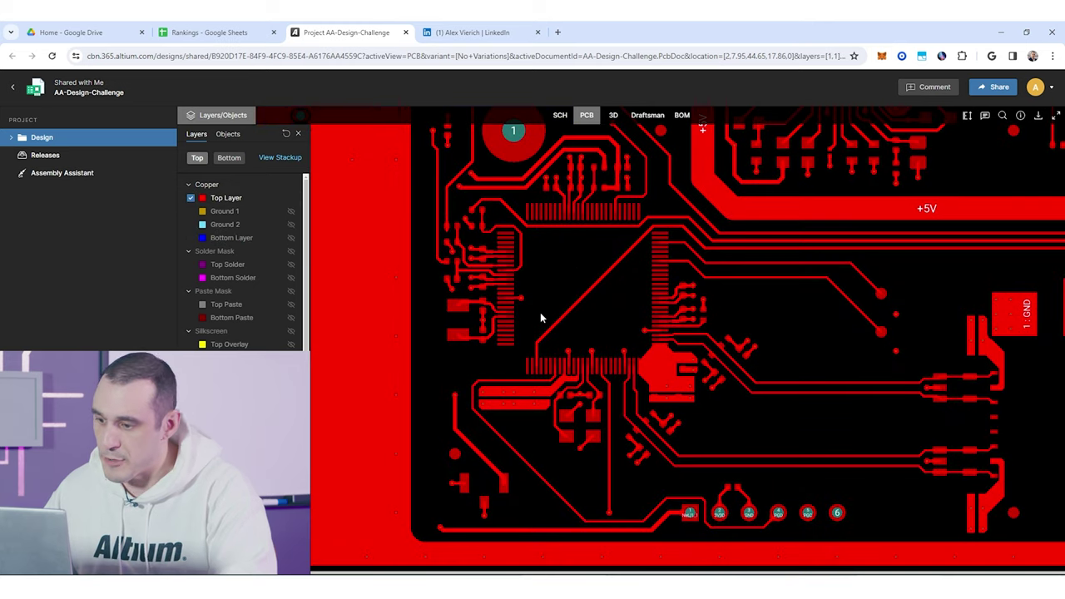
{"action": "key", "text": "ctrl+f"}
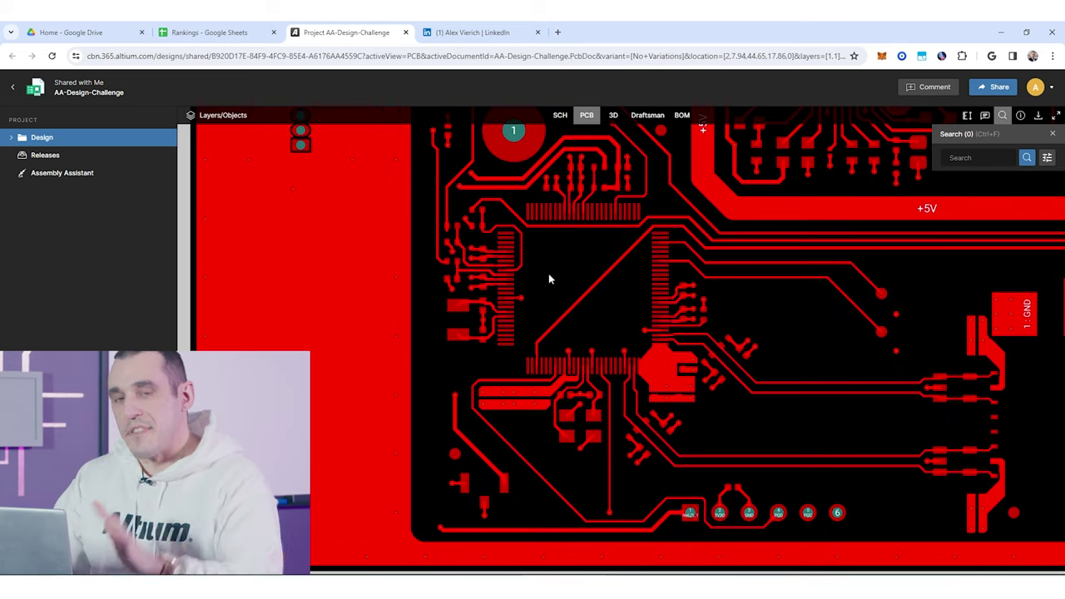
{"action": "left_click", "coordinate": [559, 117]}
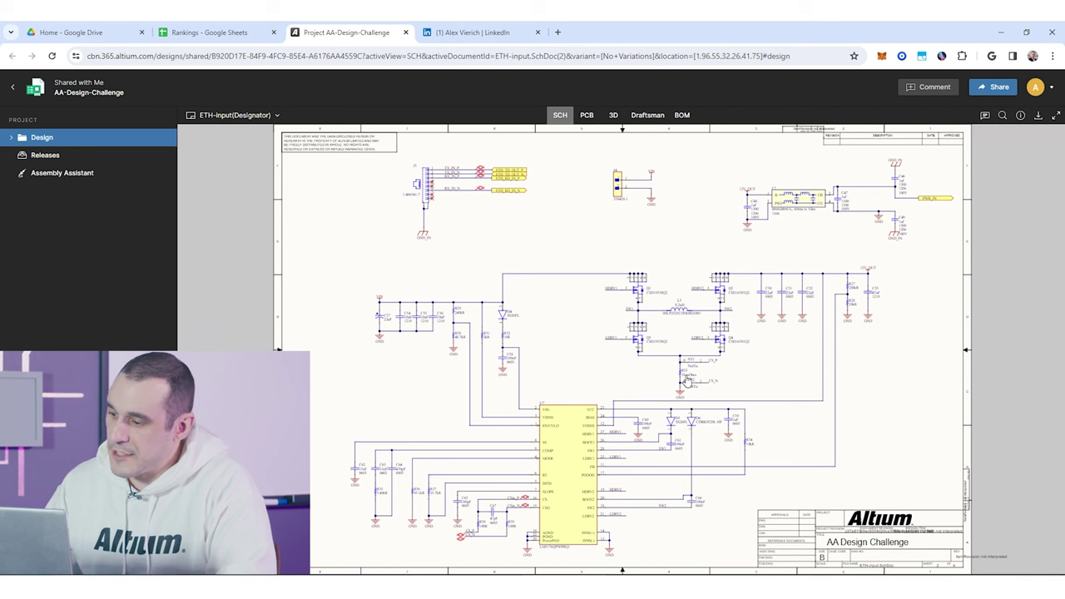
- Zoom into the ETH-input power stage around Q1–Q4 and R33, and select the NT2 net tie
{"action": "scroll", "coordinate": [756, 416], "scroll_direction": "up", "scroll_amount": 1}
{"action": "left_click_drag", "start_coordinate": [756, 416], "coordinate": [516, 316]}
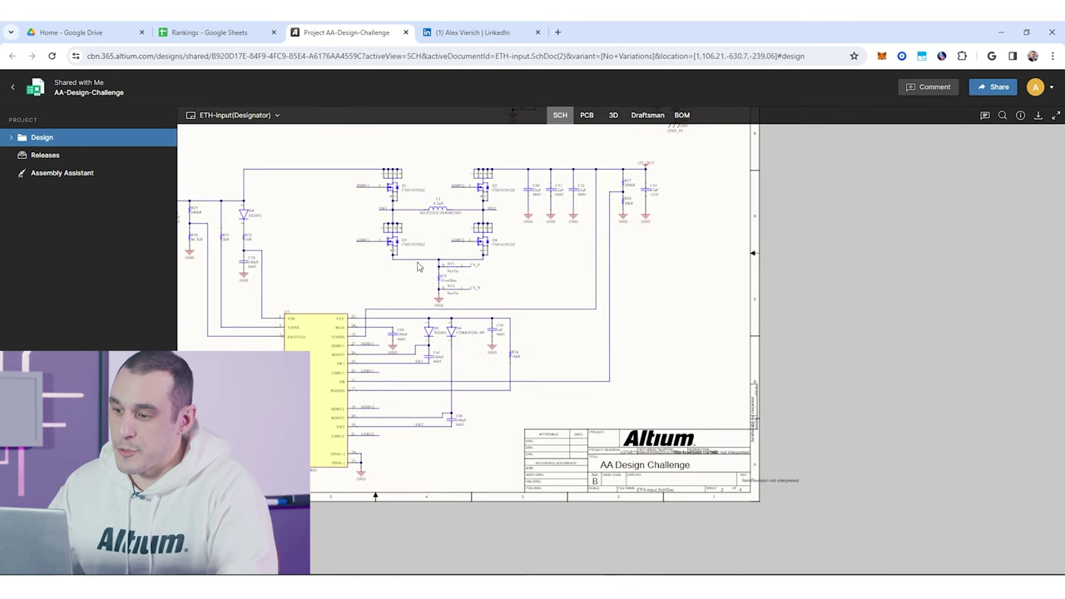
{"action": "scroll", "coordinate": [418, 267], "scroll_direction": "up", "scroll_amount": 4}
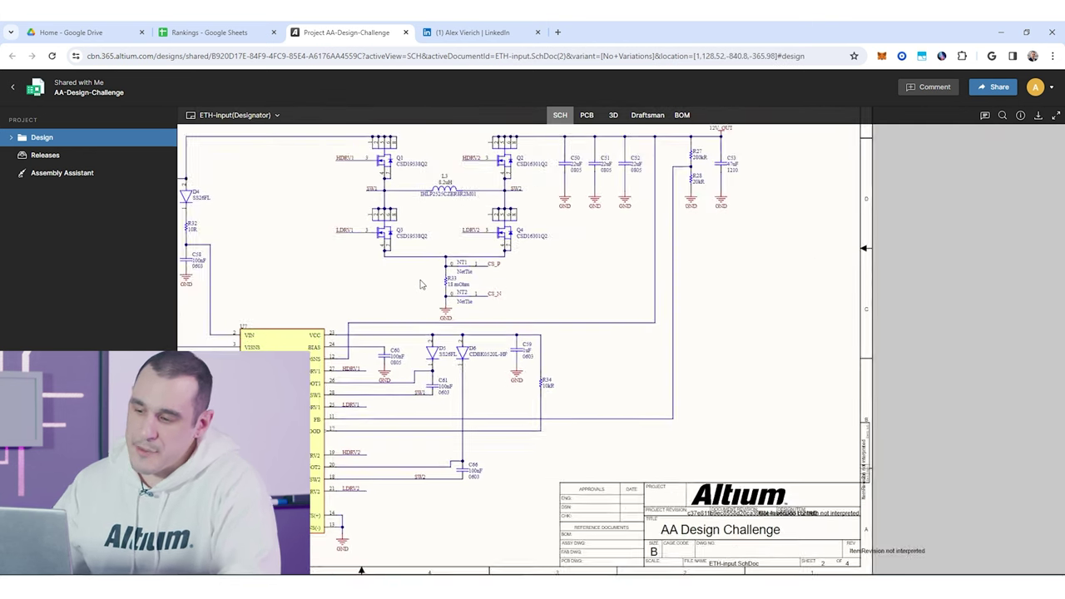
{"action": "scroll", "coordinate": [420, 284], "scroll_direction": "up", "scroll_amount": 4}
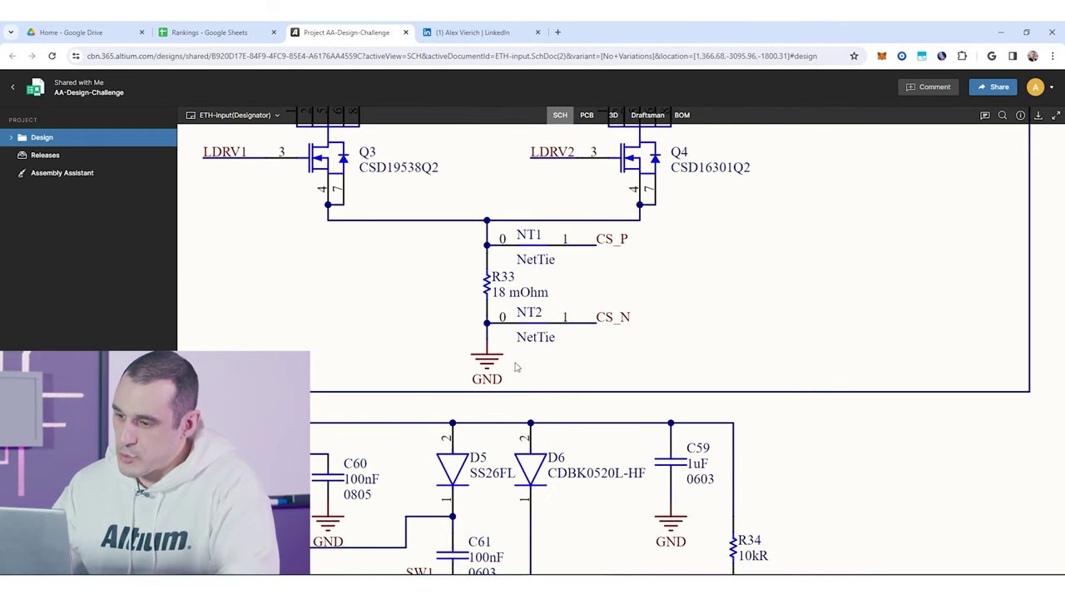
{"action": "scroll", "coordinate": [574, 385], "scroll_direction": "up", "scroll_amount": 3}
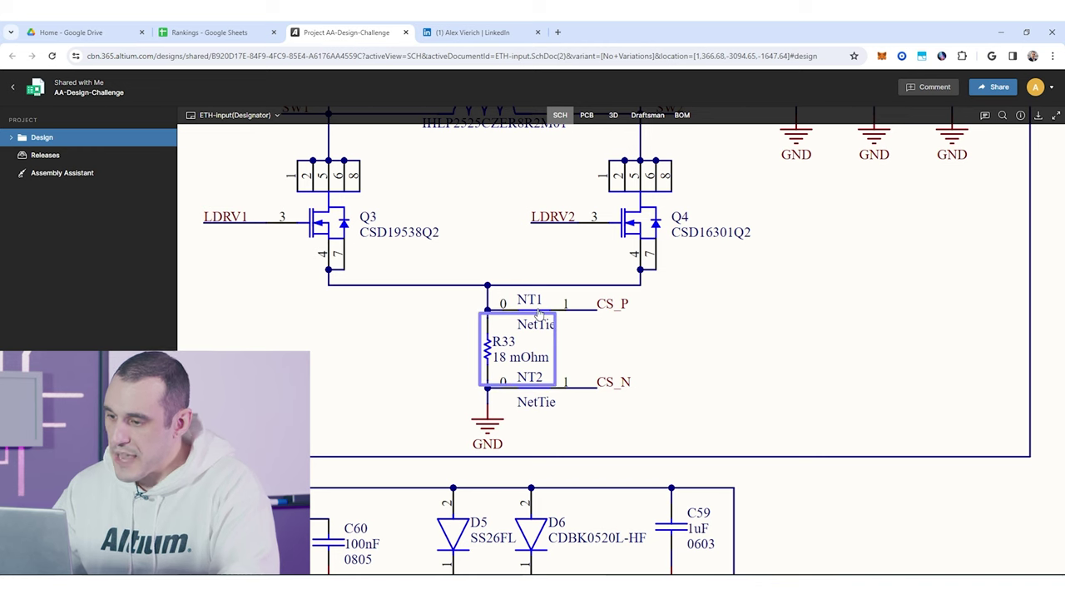
{"action": "left_click", "coordinate": [536, 390]}
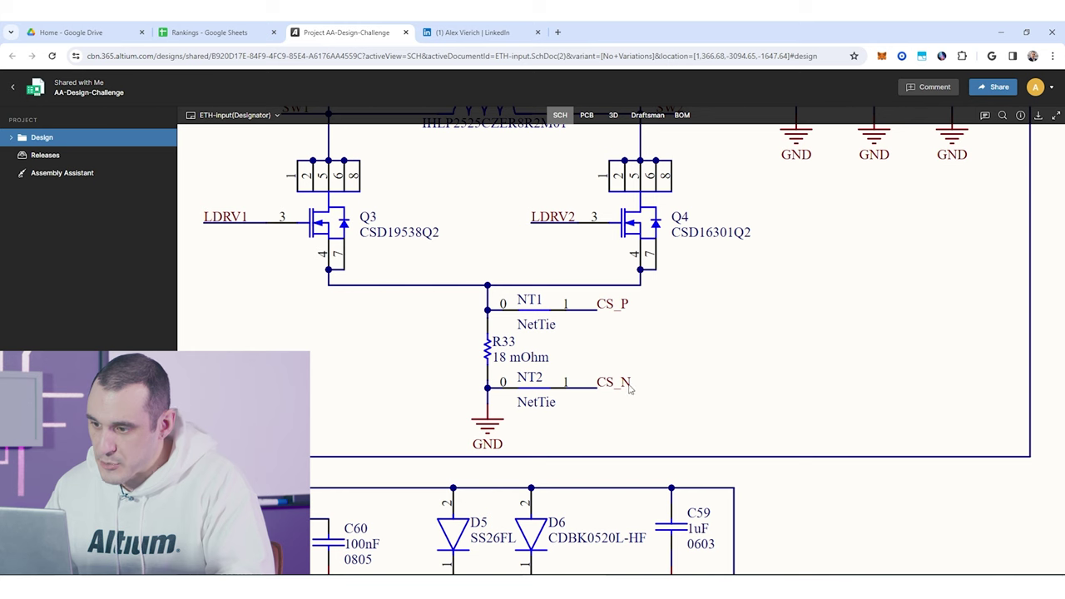
{"action": "scroll", "coordinate": [347, 376], "scroll_direction": "down", "scroll_amount": 2}
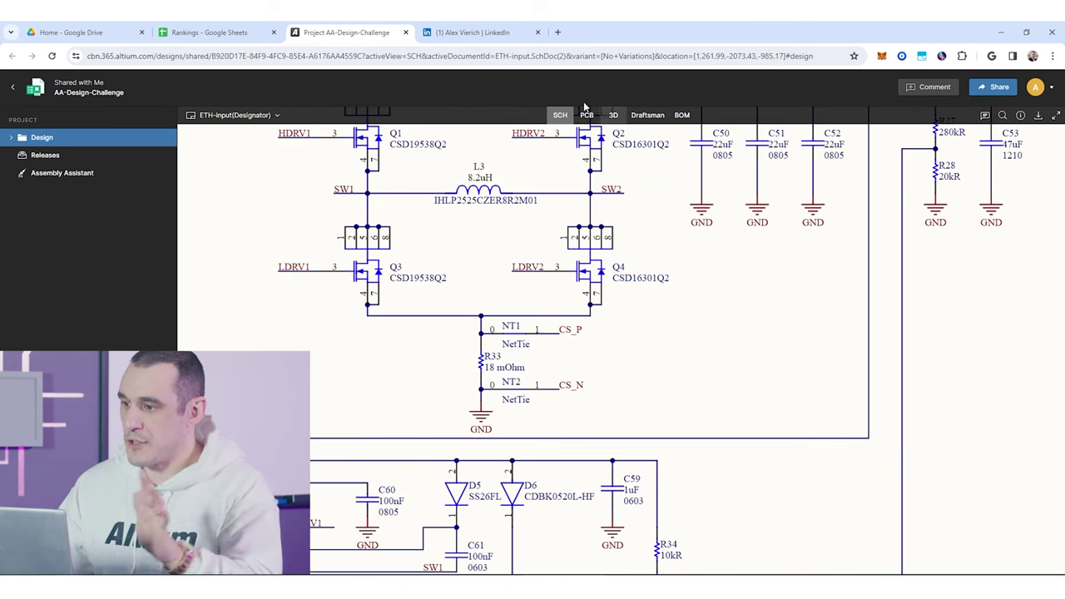
- Open the PCB layout and zoom in on the L3, Q1–Q4 and R33 power stage
{"action": "left_click", "coordinate": [587, 114]}
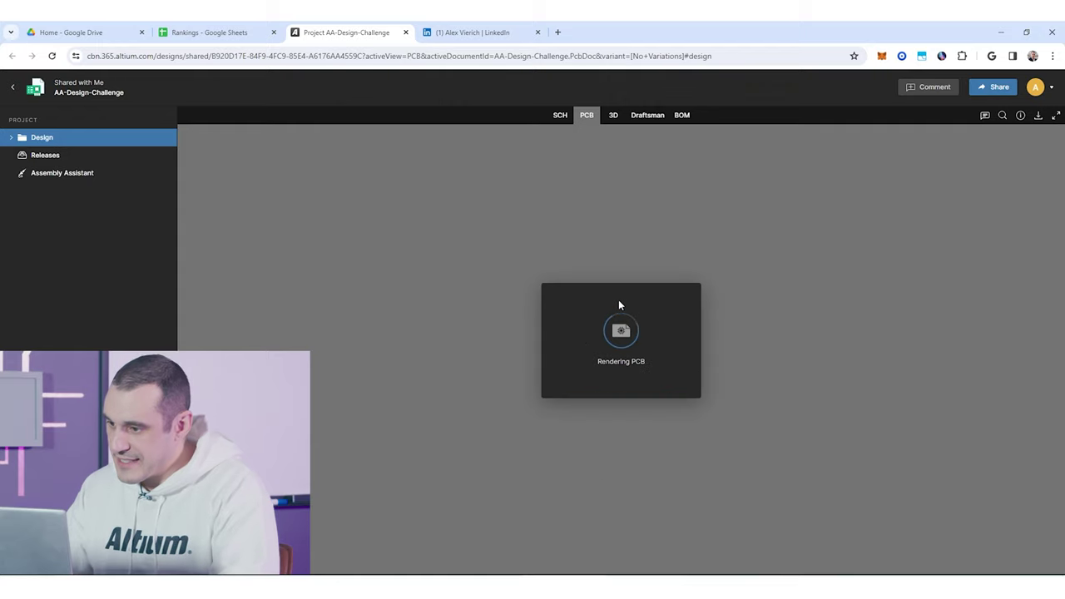
{"action": "scroll", "coordinate": [632, 306], "scroll_direction": "up", "scroll_amount": 3}
{"action": "scroll", "coordinate": [636, 304], "scroll_direction": "up", "scroll_amount": 5}
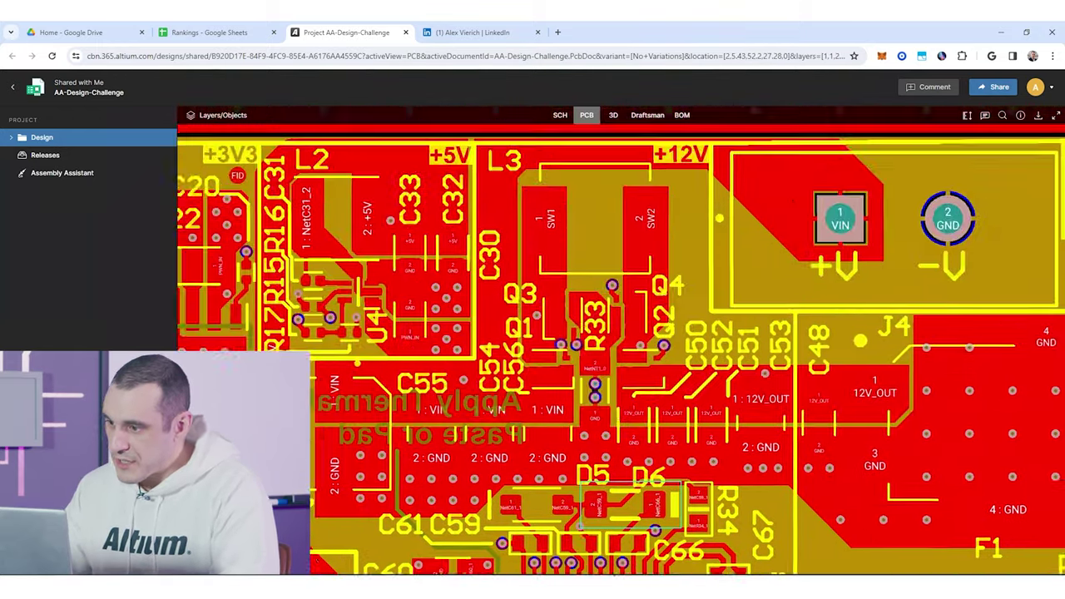
{"action": "right_click_drag", "start_coordinate": [626, 257], "coordinate": [613, 326]}
{"action": "key", "text": "Escape"}
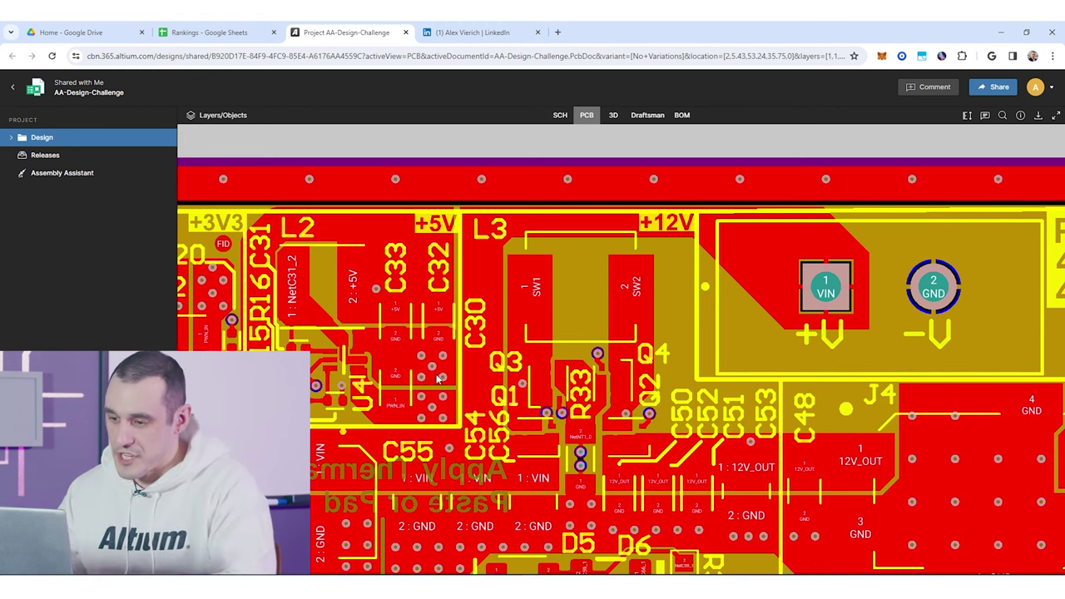
{"action": "scroll", "coordinate": [437, 378], "scroll_direction": "up", "scroll_amount": 2}
- Move from the VIN/GND power pads past J4 and F1 to the J2 Servo Output and Ethernet area
{"action": "scroll", "coordinate": [438, 378], "scroll_direction": "up", "scroll_amount": 2}
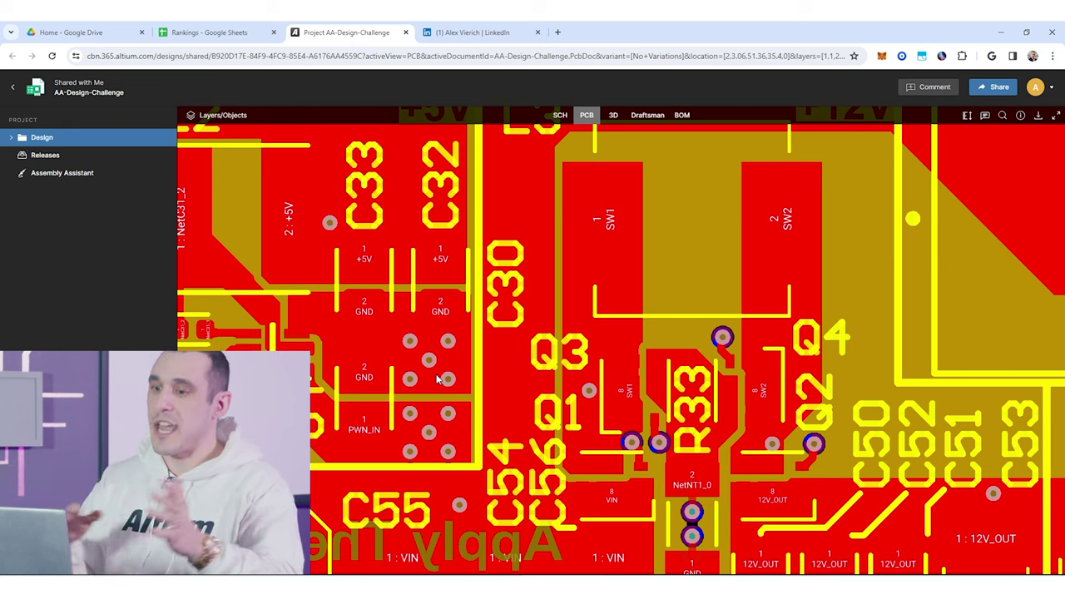
{"action": "left_click_drag", "start_coordinate": [596, 322], "coordinate": [351, 427]}
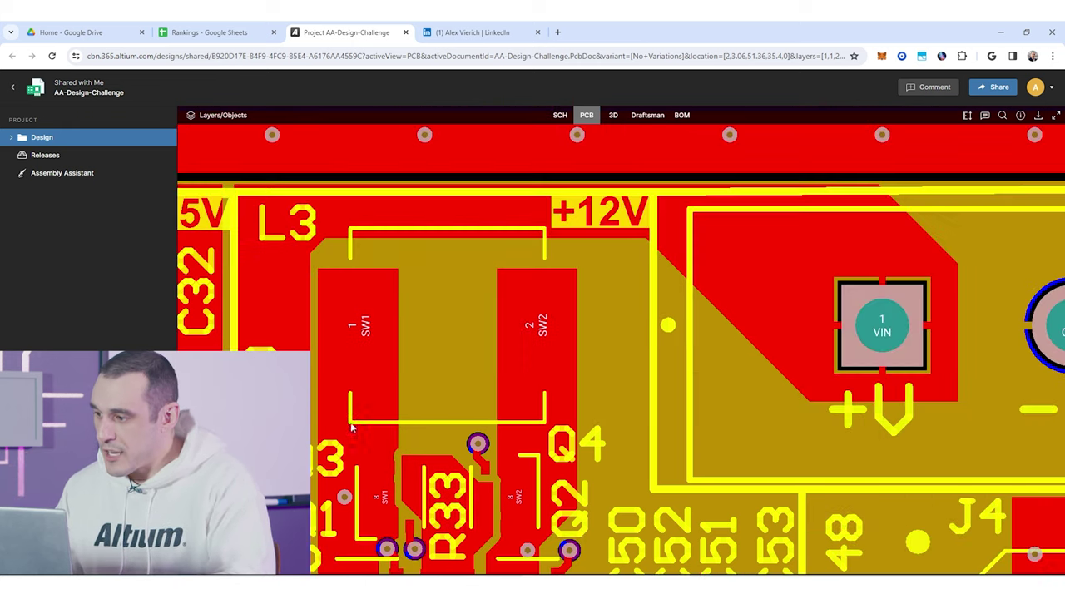
{"action": "left_click_drag", "start_coordinate": [545, 257], "coordinate": [114, 329]}
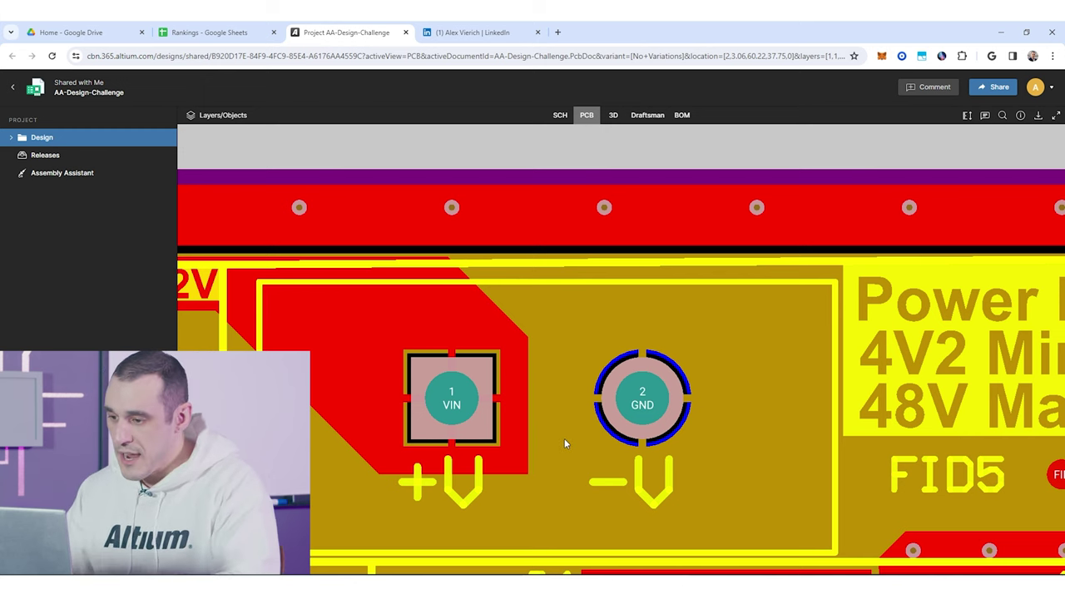
{"action": "scroll", "coordinate": [463, 275], "scroll_direction": "down", "scroll_amount": 5}
{"action": "scroll", "coordinate": [620, 354], "scroll_direction": "down", "scroll_amount": 1, "text": "ctrl"}
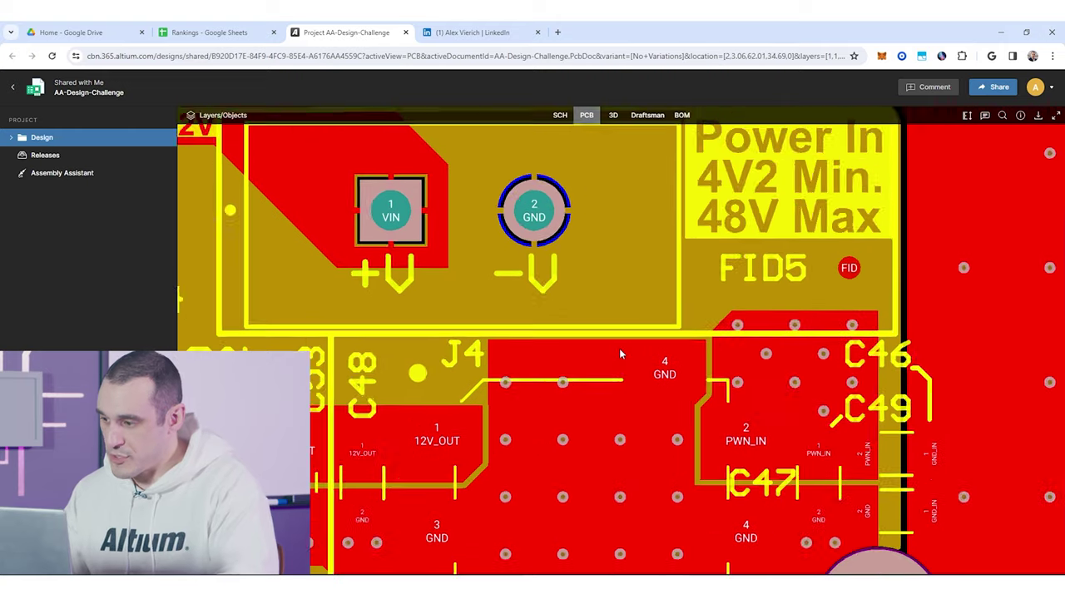
{"action": "scroll", "coordinate": [619, 354], "scroll_direction": "down", "scroll_amount": 3, "text": "ctrl"}
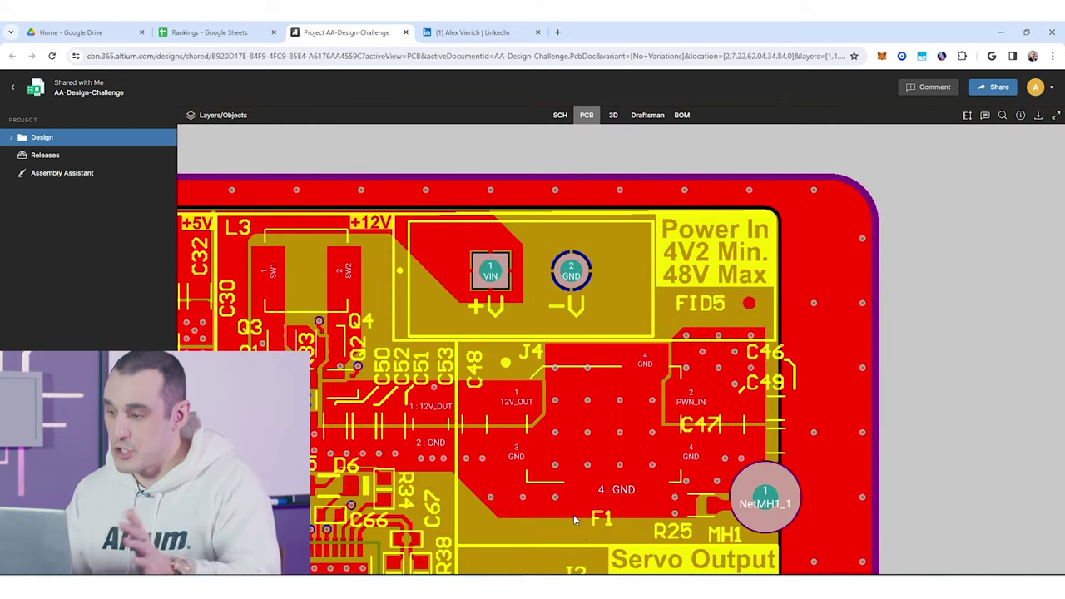
{"action": "right_click_drag", "start_coordinate": [816, 397], "coordinate": [717, 26]}
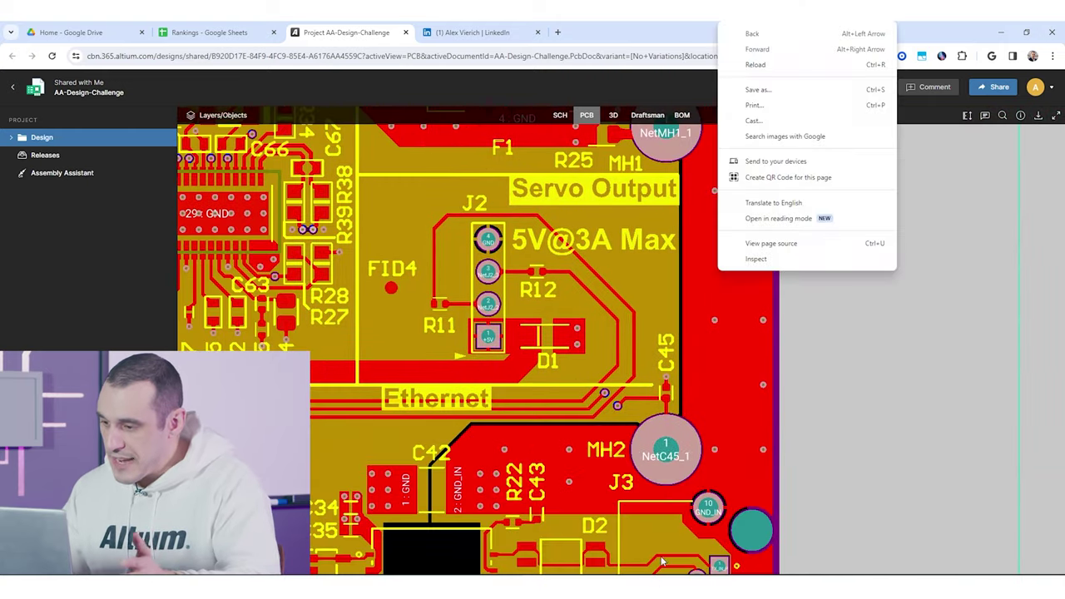
- Isolate Ground 1, then Ground 2, then the Bottom Layer, ending on the blue bottom copper
{"action": "right_click_drag", "start_coordinate": [663, 563], "coordinate": [653, 362]}
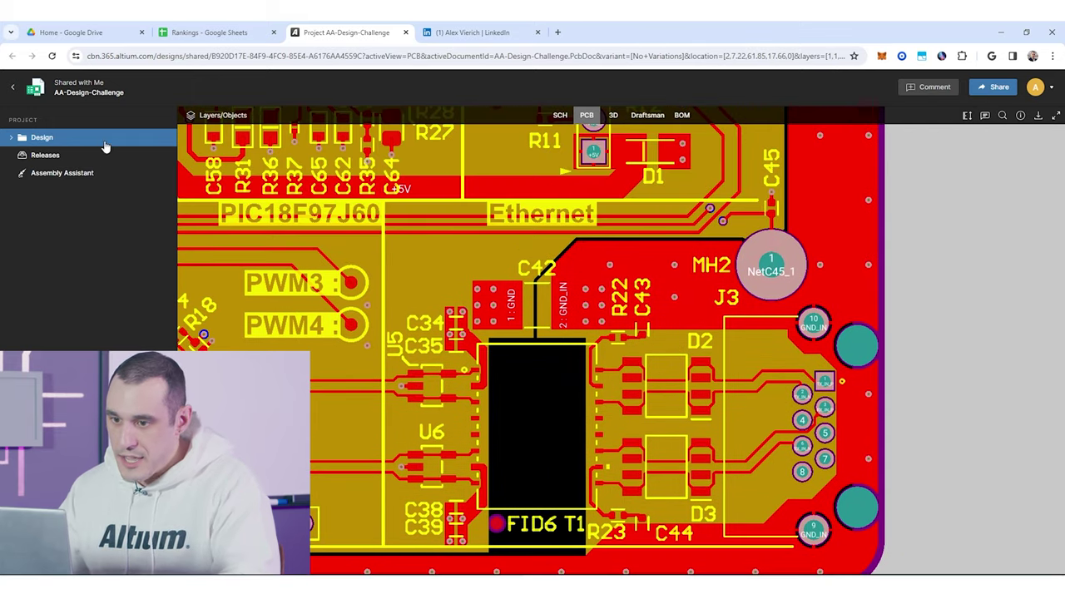
{"action": "left_click", "coordinate": [223, 116]}
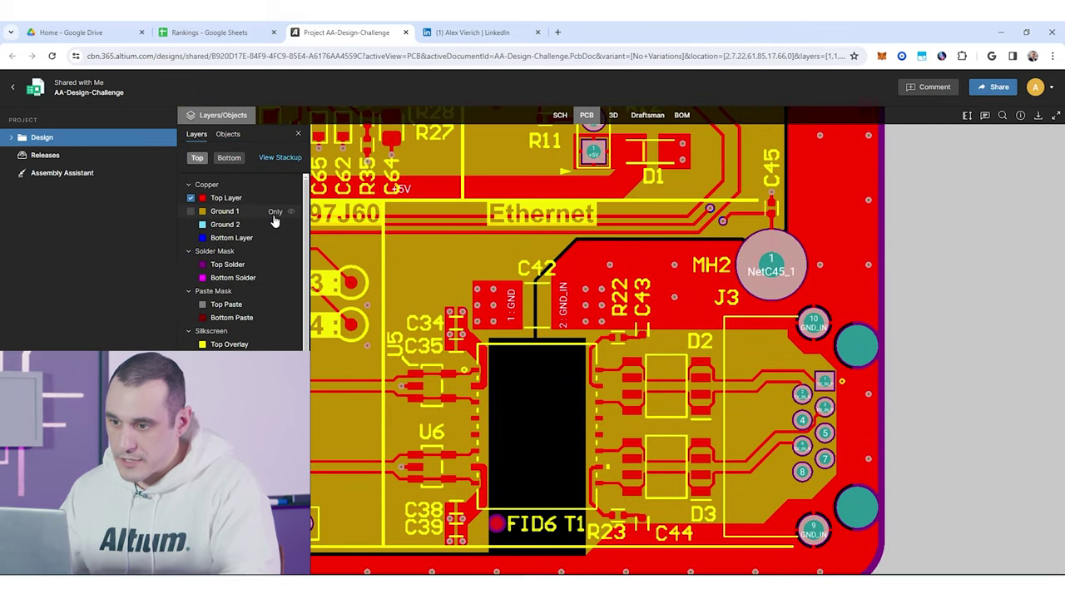
{"action": "left_click", "coordinate": [274, 213]}
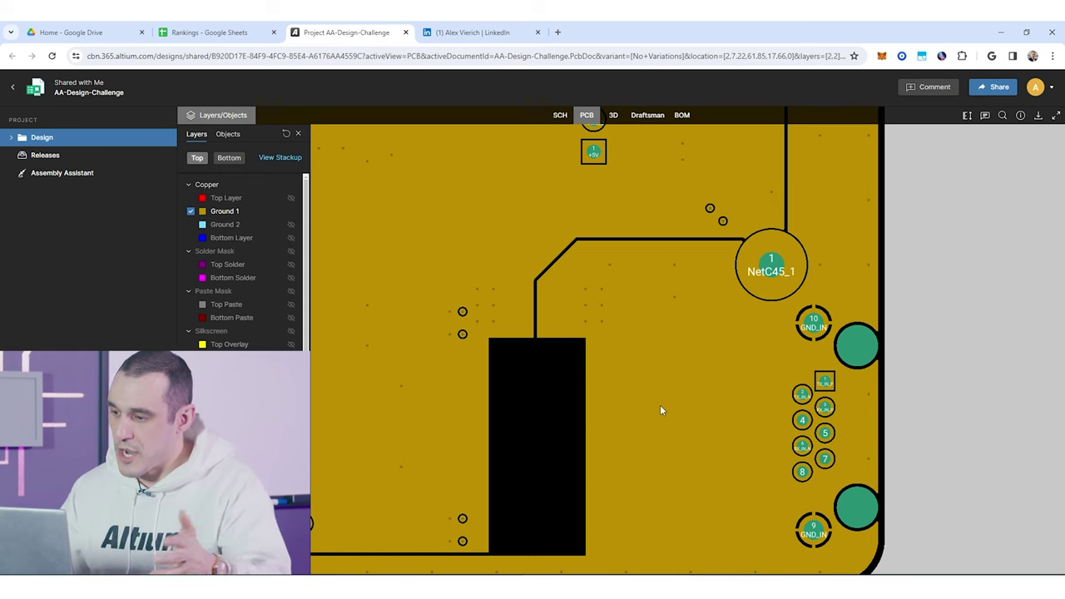
{"action": "left_click", "coordinate": [275, 225]}
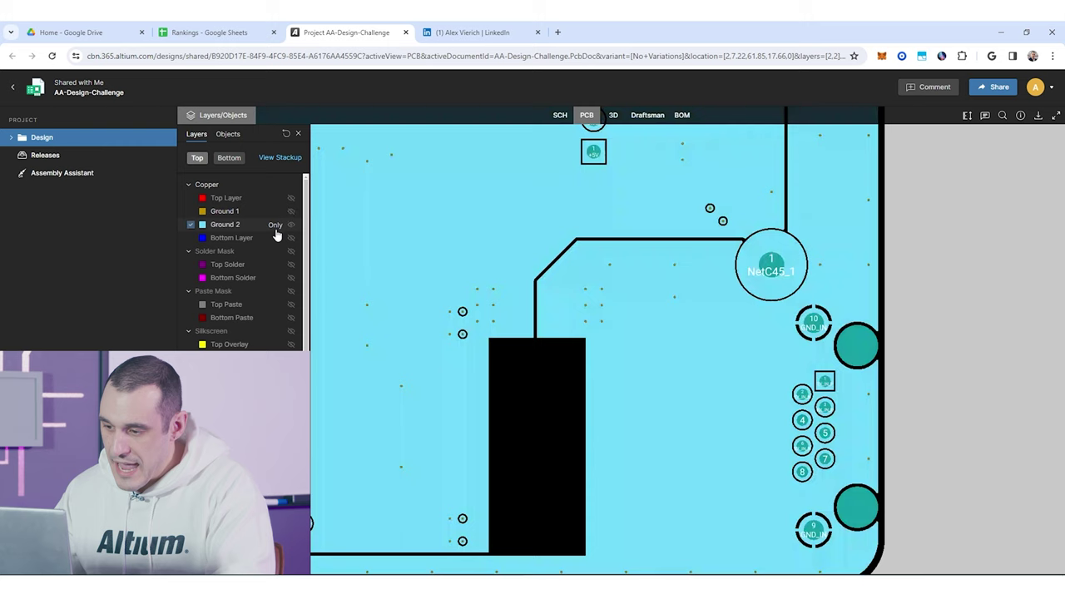
{"action": "left_click", "coordinate": [274, 238]}
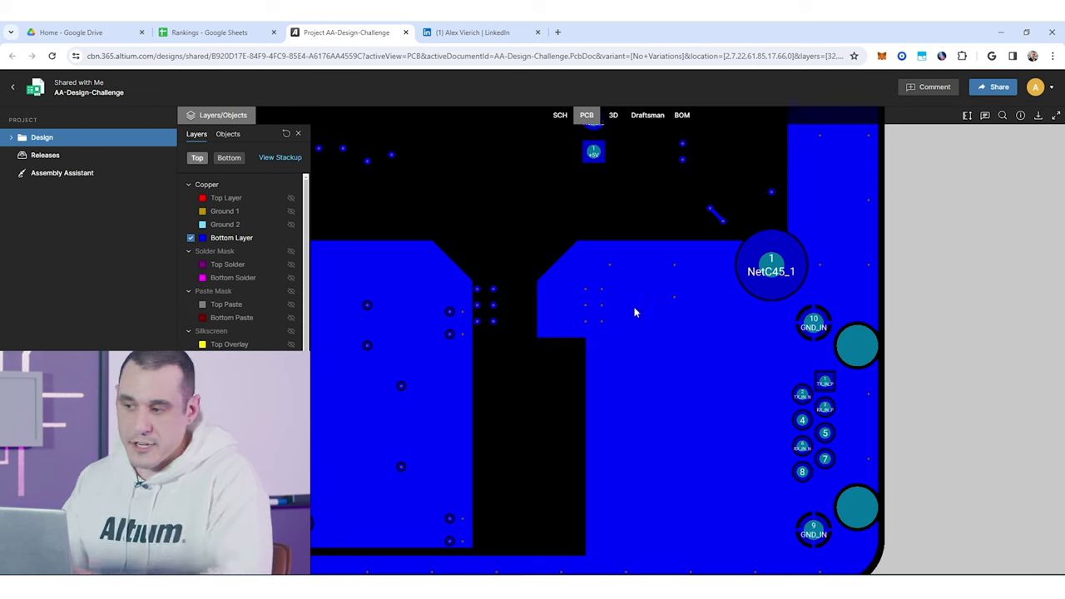
{"action": "scroll", "coordinate": [597, 293], "scroll_direction": "down", "scroll_amount": 5}
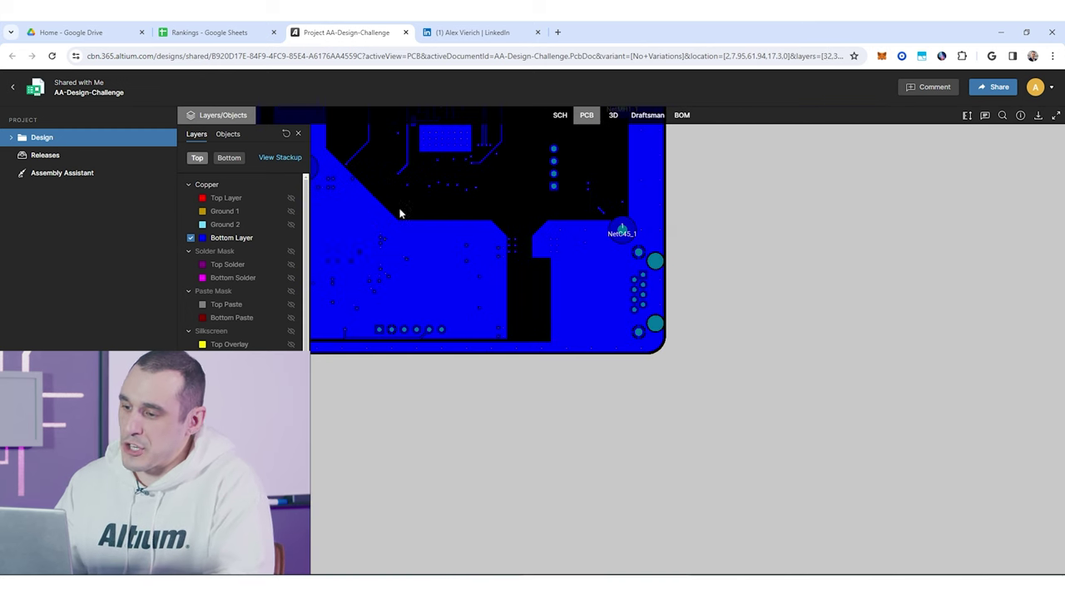
- Show the Top Layer alone, then switch to showing only the Ground 1 plane
{"action": "scroll", "coordinate": [480, 267], "scroll_direction": "left", "scroll_amount": 5}
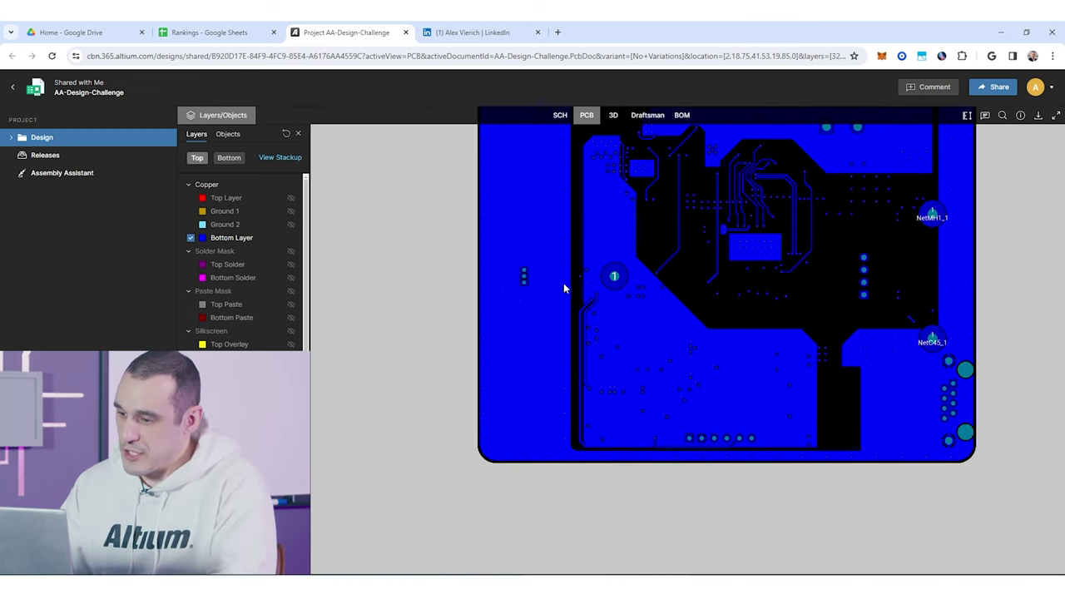
{"action": "scroll", "coordinate": [523, 268], "scroll_direction": "up", "scroll_amount": 5}
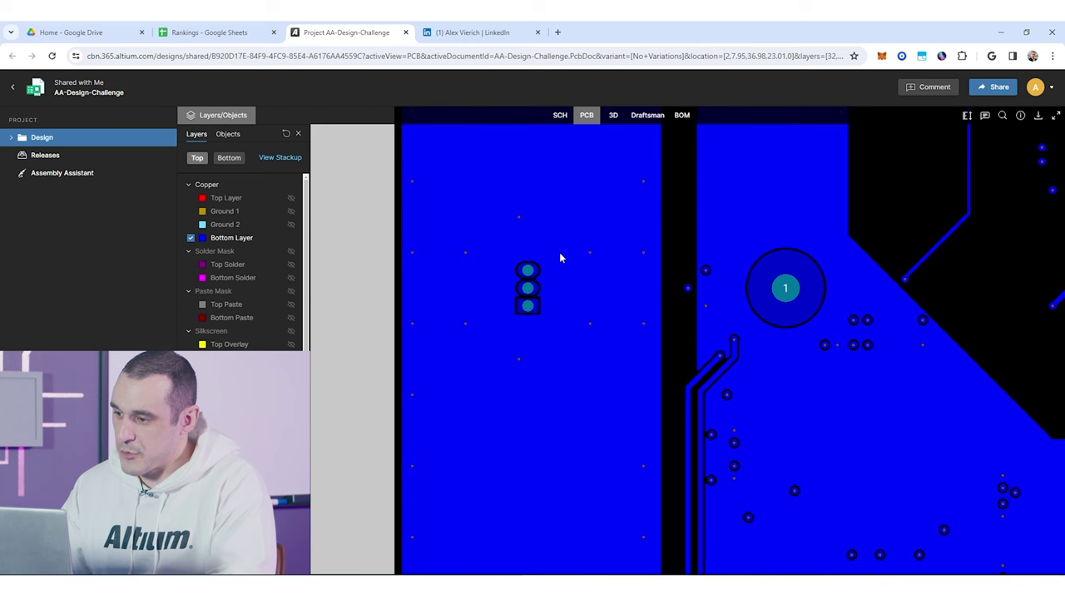
{"action": "mouse_move", "coordinate": [240, 200]}
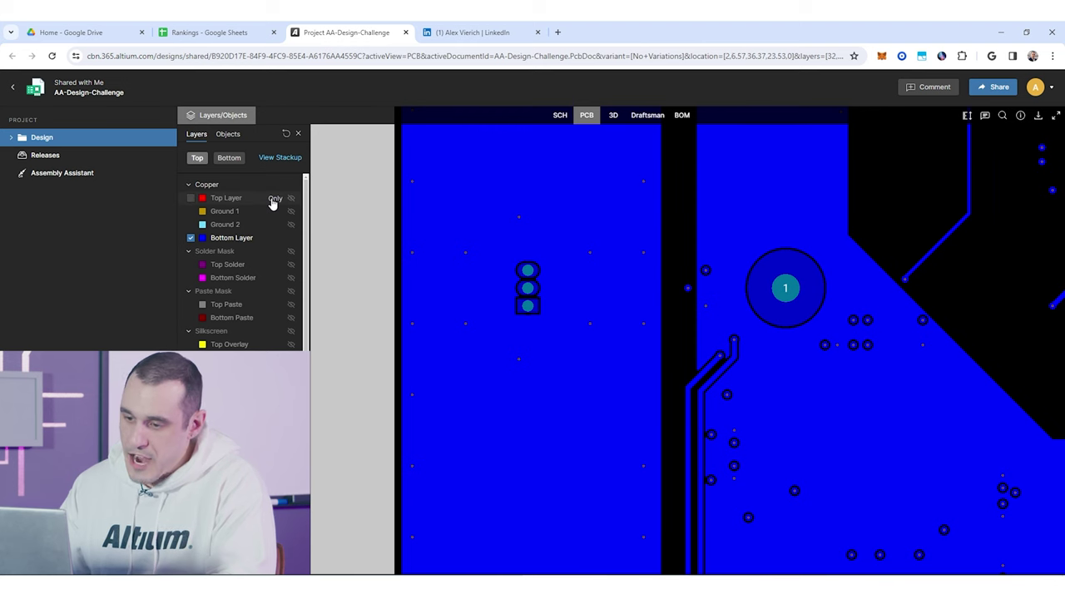
{"action": "left_click", "coordinate": [275, 199]}
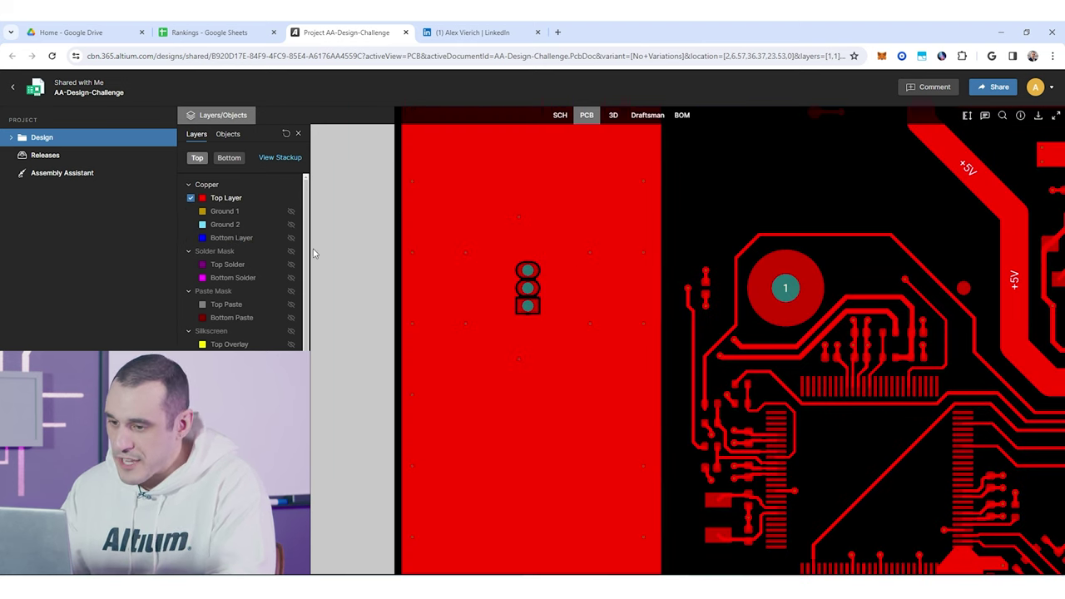
{"action": "left_click", "coordinate": [274, 212]}
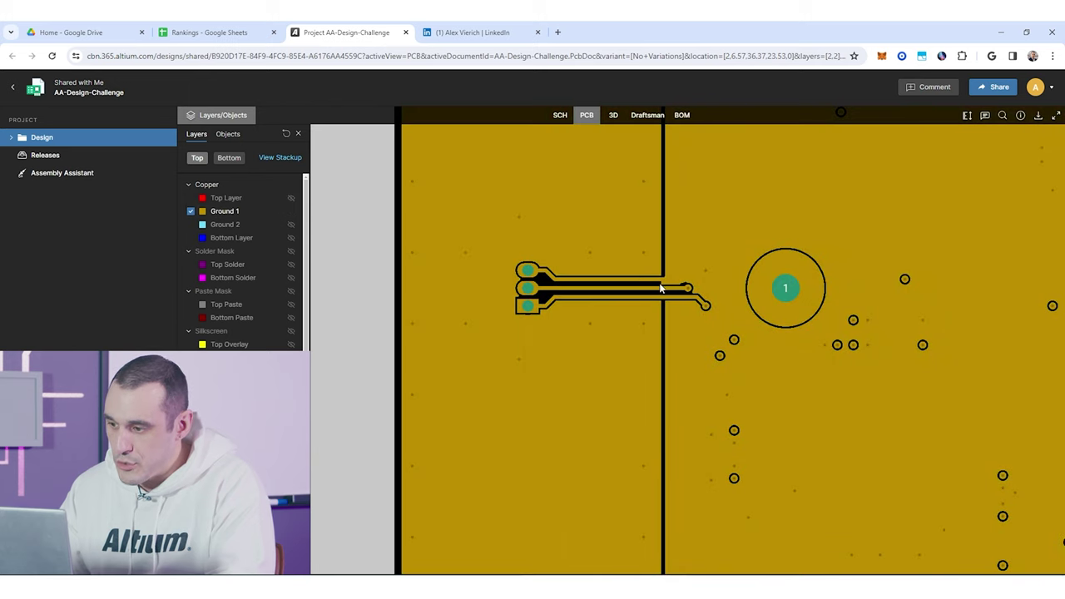
- Zoom in on the three-pin 3V3D, NetR5_1 and GND connector and its traces
{"action": "left_click_drag", "start_coordinate": [737, 295], "coordinate": [625, 292]}
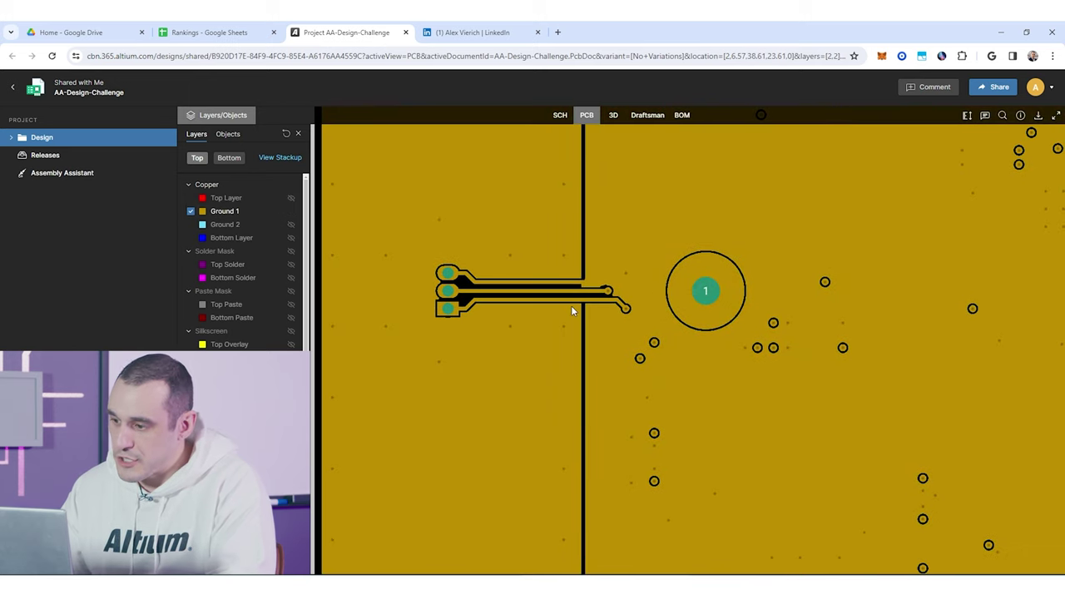
{"action": "scroll", "coordinate": [571, 305], "scroll_direction": "up", "scroll_amount": 3}
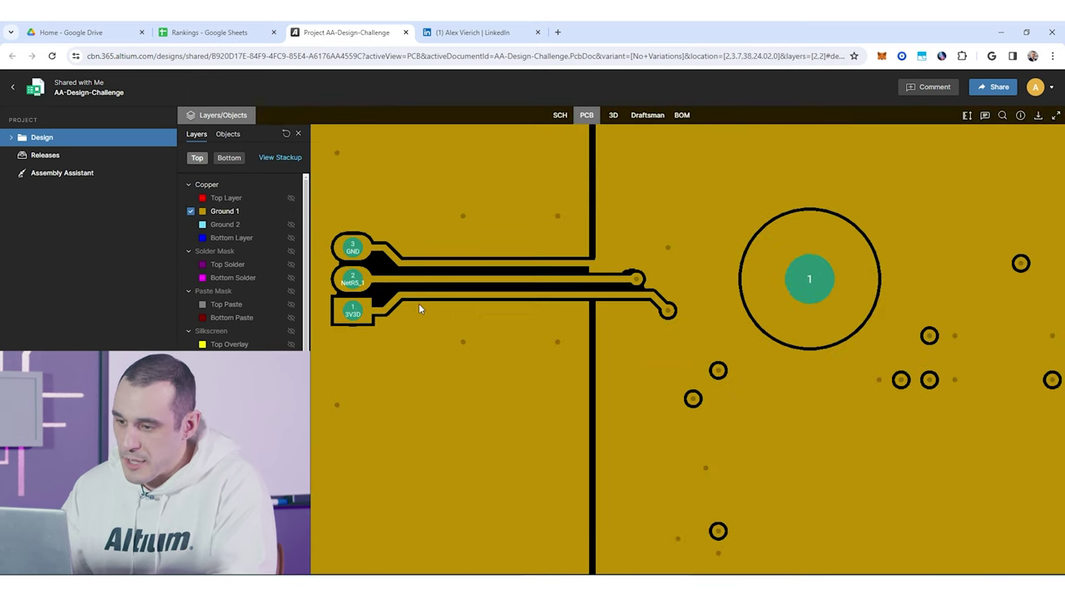
{"action": "left_click_drag", "start_coordinate": [363, 284], "coordinate": [414, 331]}
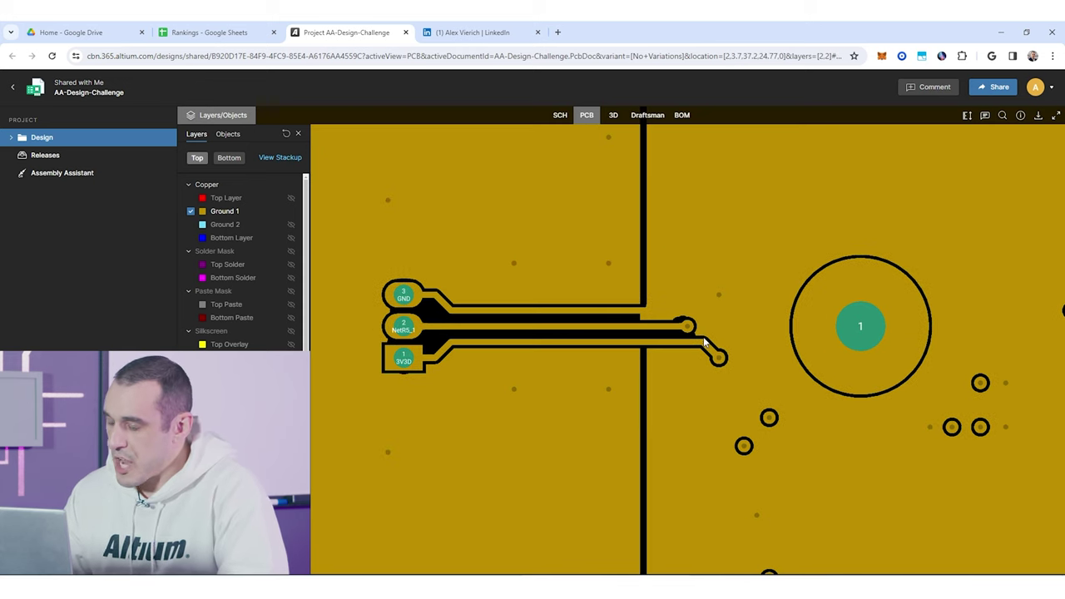
{"action": "scroll", "coordinate": [596, 322], "scroll_direction": "up", "scroll_amount": 1}
{"action": "scroll", "coordinate": [595, 323], "scroll_direction": "up", "scroll_amount": 3}
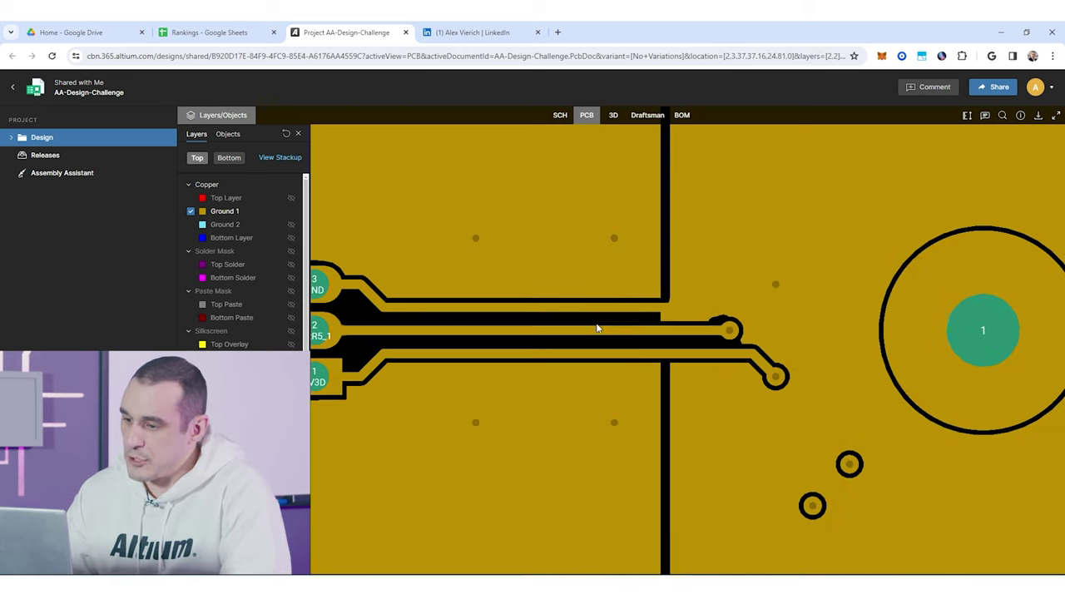
{"action": "left_click_drag", "start_coordinate": [503, 406], "coordinate": [594, 458]}
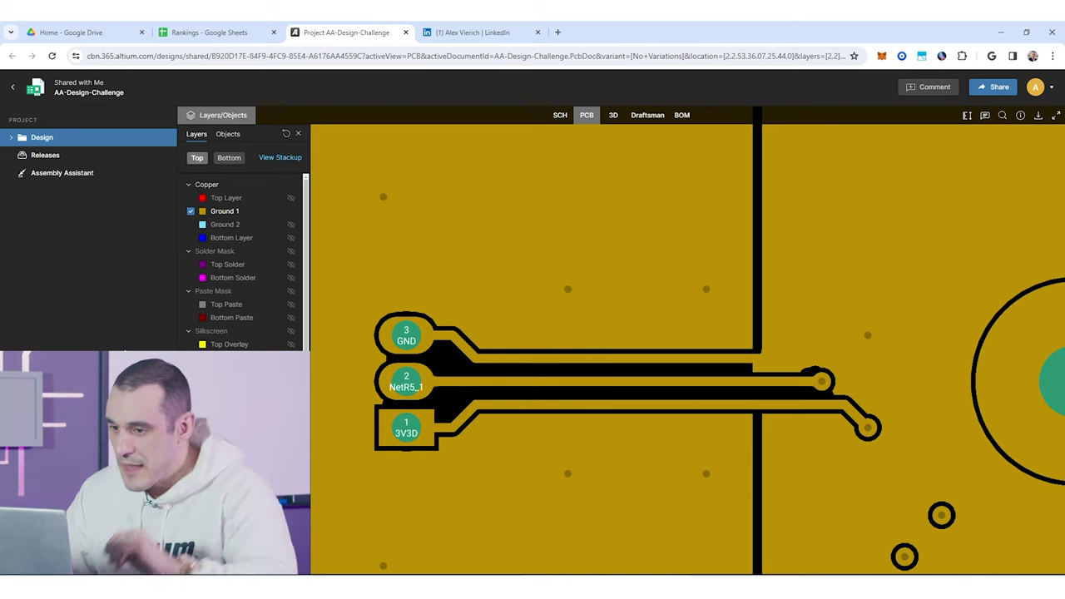
- Show only the red Top Layer and look over its routing
{"action": "left_click", "coordinate": [275, 198]}
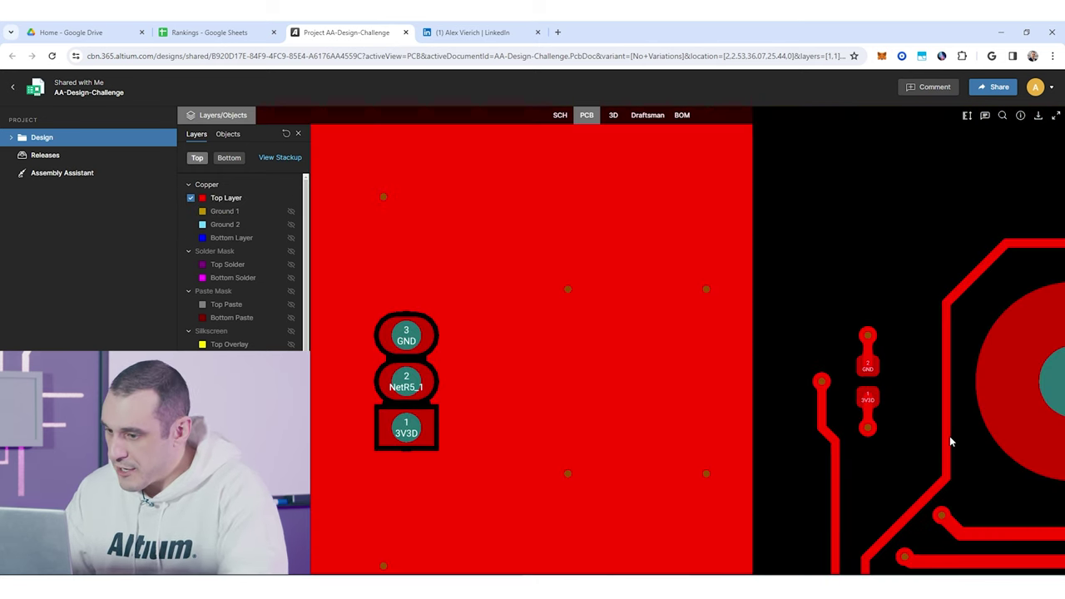
{"action": "scroll", "coordinate": [843, 394], "scroll_direction": "up", "scroll_amount": 5}
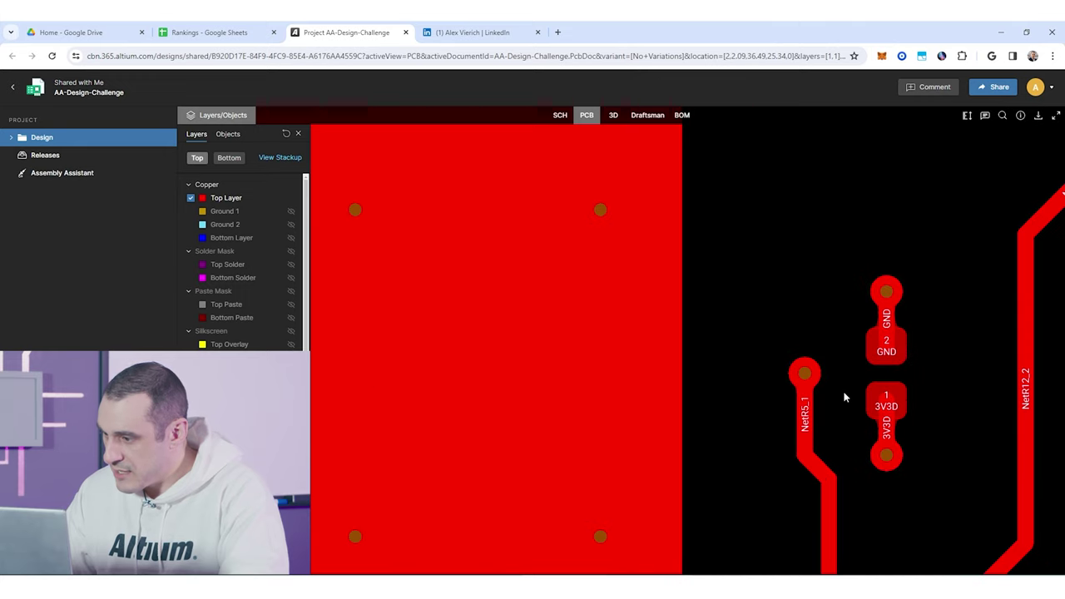
{"action": "scroll", "coordinate": [815, 403], "scroll_direction": "down", "scroll_amount": 4}
{"action": "right_click_drag", "start_coordinate": [816, 402], "coordinate": [428, 121]}
{"action": "scroll", "coordinate": [656, 421], "scroll_direction": "down", "scroll_amount": 3}
{"action": "scroll", "coordinate": [778, 480], "scroll_direction": "up", "scroll_amount": 2}
{"action": "mouse_move", "coordinate": [732, 458]}
{"action": "right_mouse_down"}
{"action": "mouse_move", "coordinate": [744, 287]}
{"action": "mouse_move", "coordinate": [743, 471]}
{"action": "right_mouse_up"}
{"action": "scroll", "coordinate": [763, 278], "scroll_direction": "up", "scroll_amount": 2}
{"action": "scroll", "coordinate": [766, 283], "scroll_direction": "down", "scroll_amount": 2}
{"action": "scroll", "coordinate": [766, 283], "scroll_direction": "down", "scroll_amount": 1}
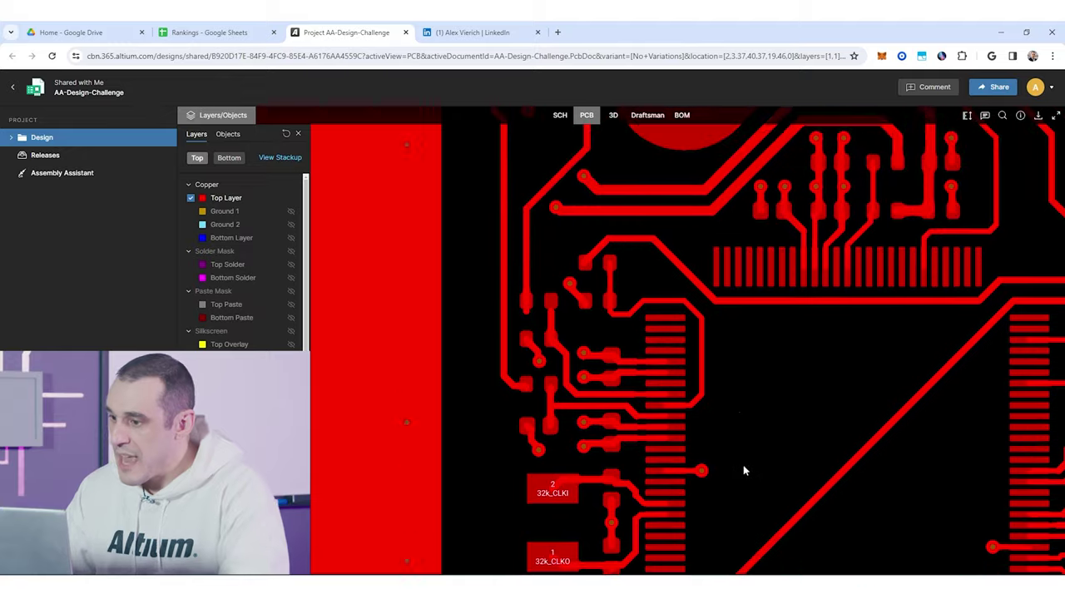
{"action": "scroll", "coordinate": [747, 483], "scroll_direction": "up", "scroll_amount": 3}
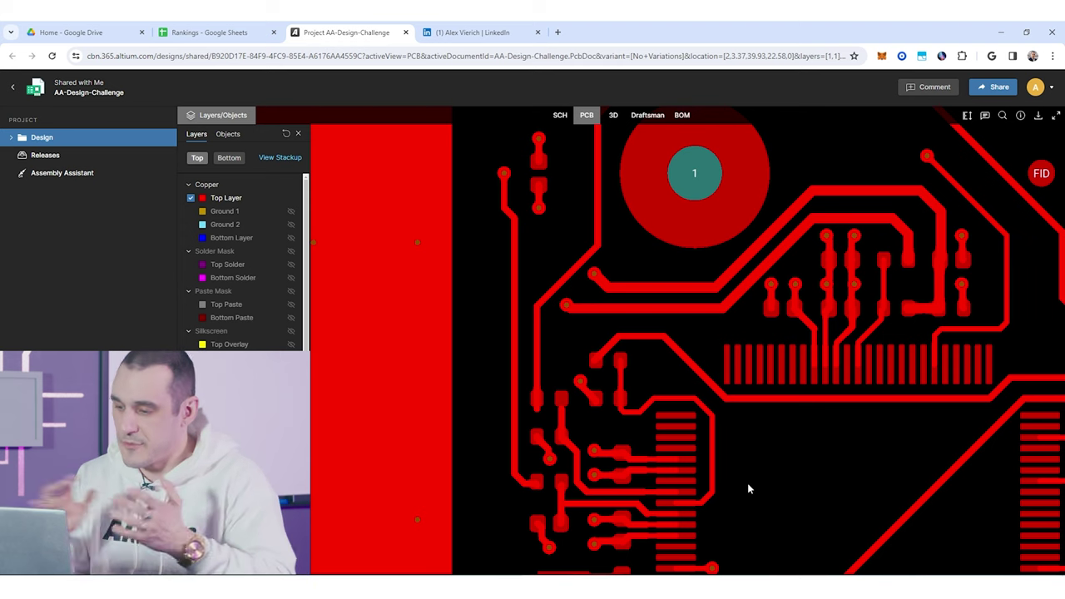
- Move to the microcontroller routing, bringing the +5V pour, large pad 1 and fiducial into view
{"action": "left_click_drag", "start_coordinate": [746, 365], "coordinate": [656, 242]}
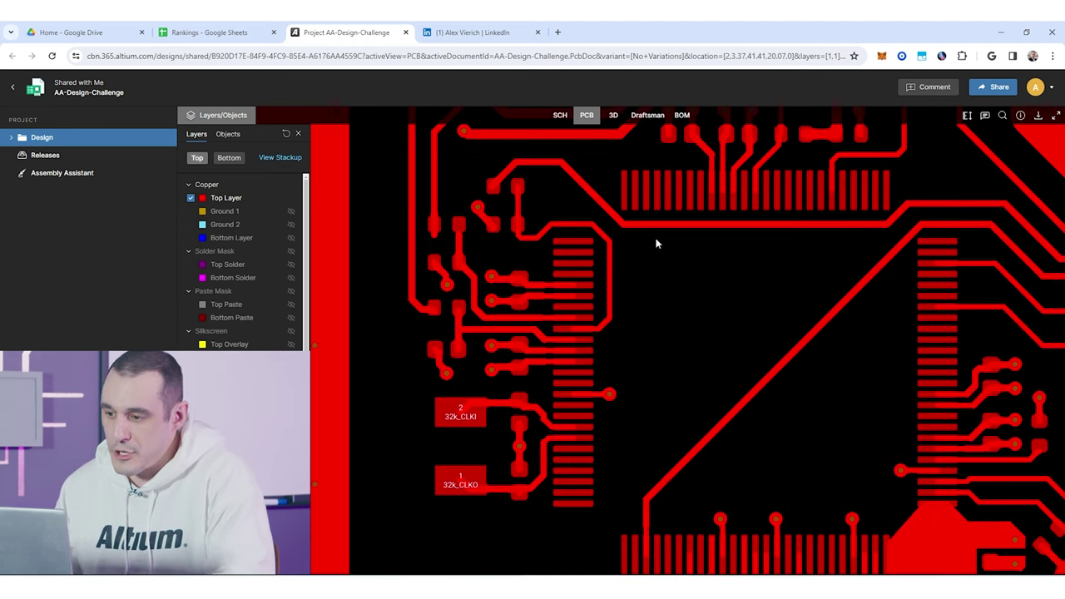
{"action": "left_click_drag", "start_coordinate": [449, 135], "coordinate": [551, 363]}
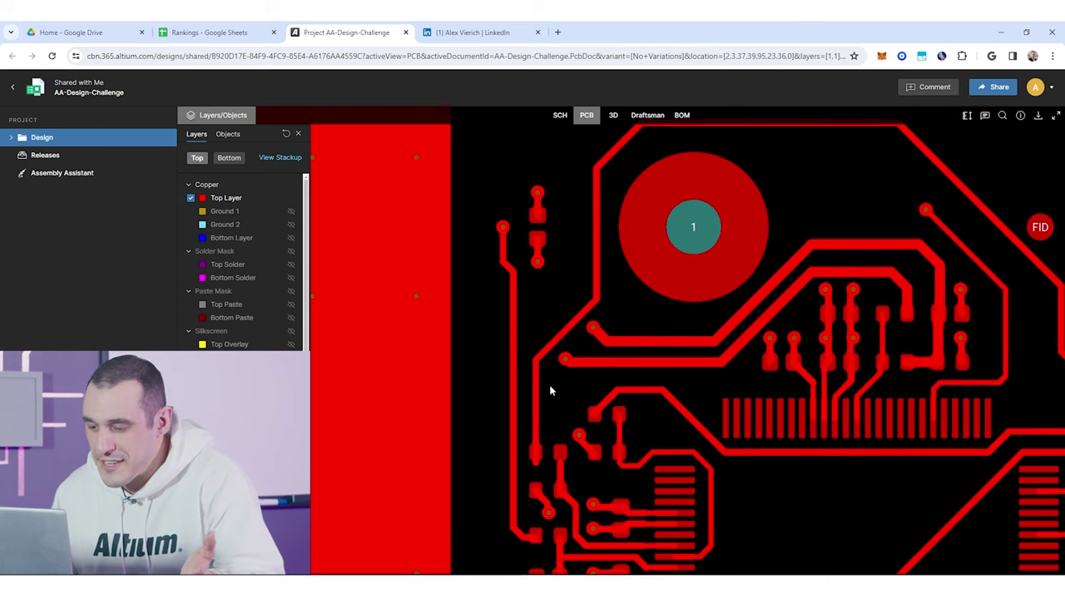
{"action": "scroll", "coordinate": [706, 221], "scroll_direction": "down", "scroll_amount": 3}
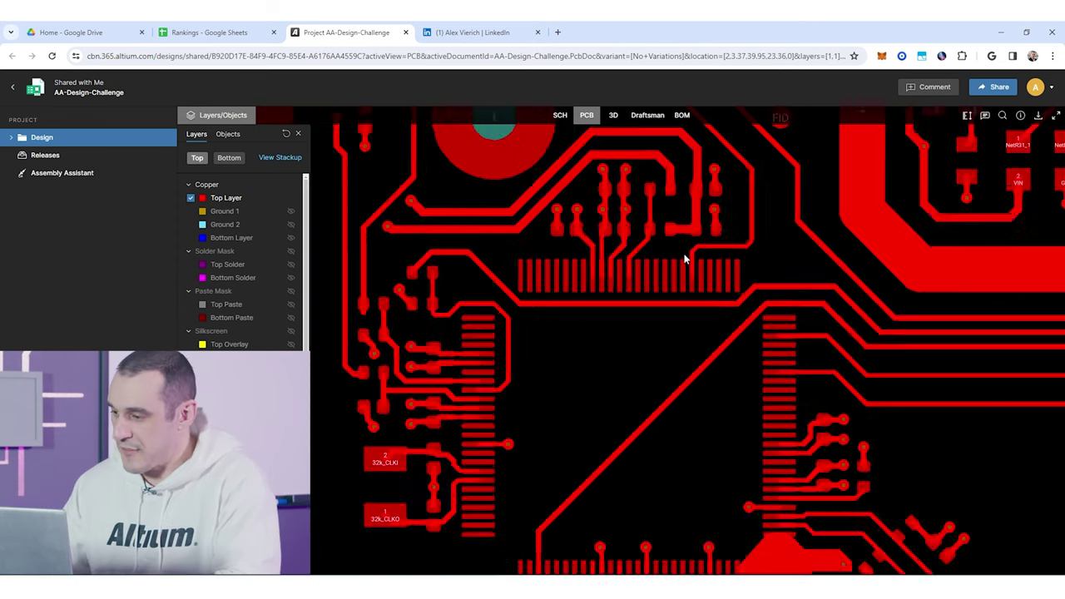
{"action": "scroll", "coordinate": [733, 268], "scroll_direction": "down", "scroll_amount": 2}
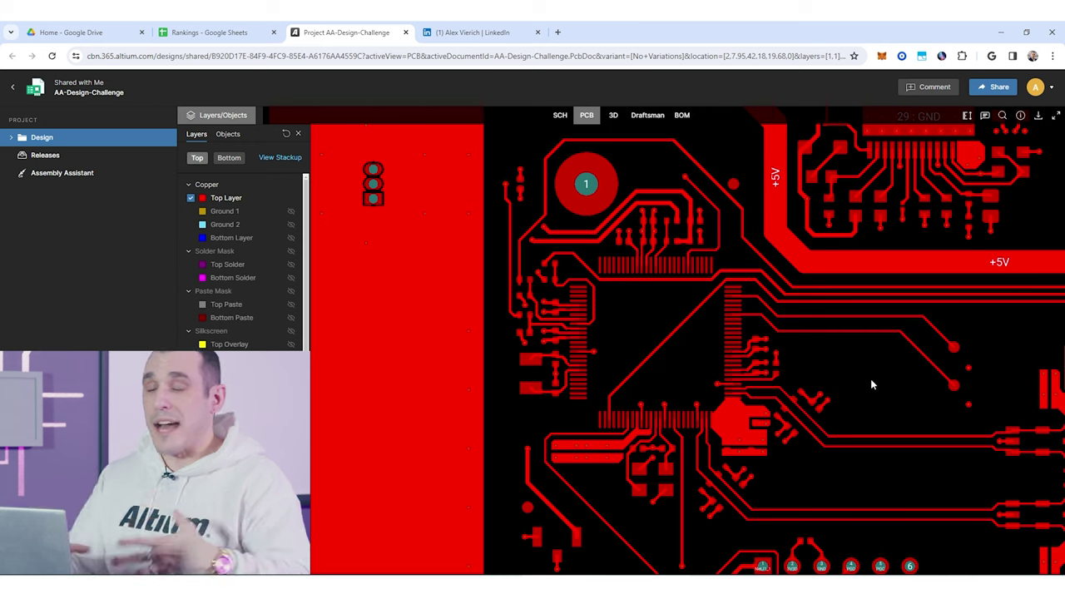
- Switch to the 3D view without the enclosure body and flip the board to its underside
{"action": "key", "text": "3"}
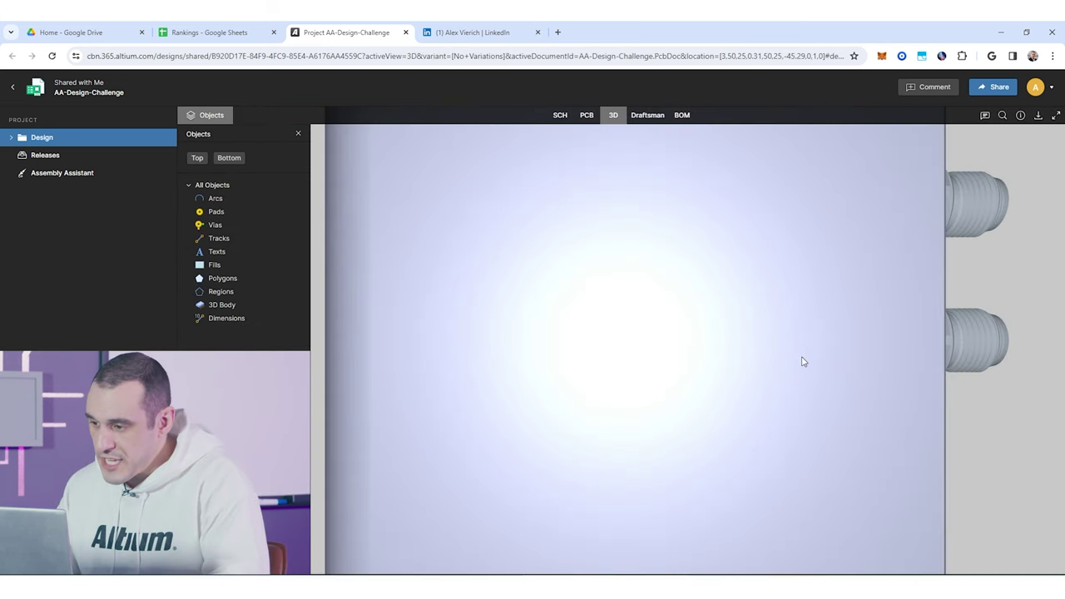
{"action": "mouse_move", "coordinate": [294, 305]}
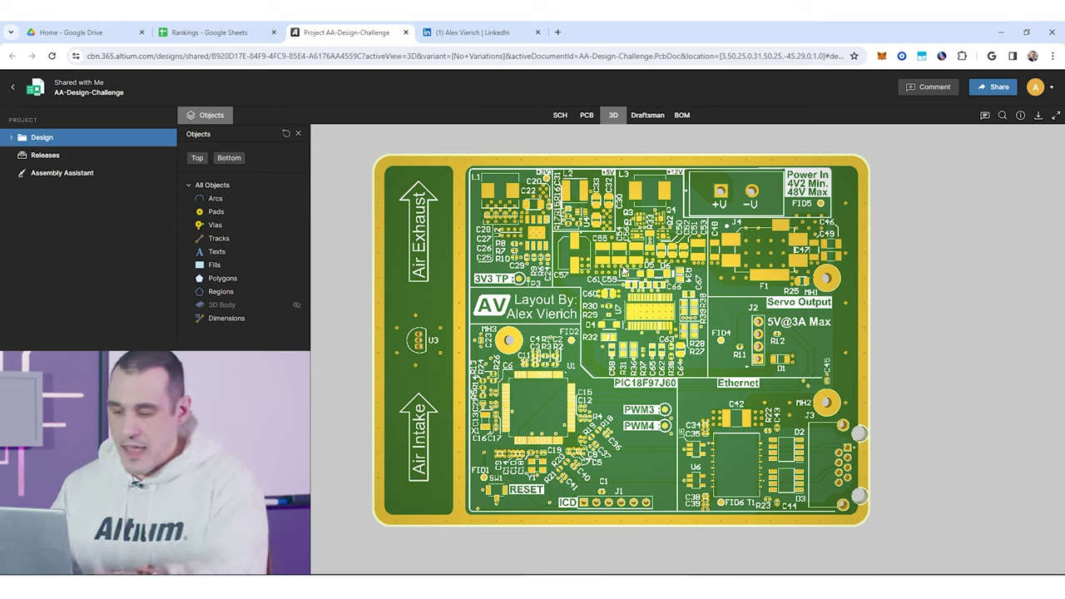
{"action": "right_click_drag", "start_coordinate": [796, 338], "coordinate": [737, 350]}
{"action": "left_click_drag", "start_coordinate": [737, 349], "coordinate": [456, 393]}
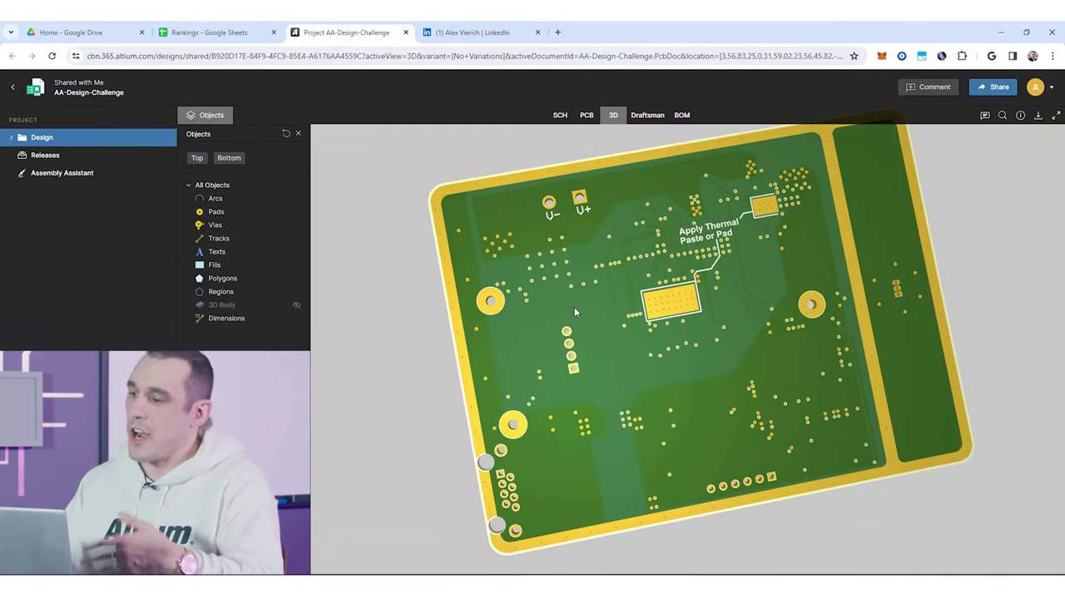
- Zoom into the underside vias and board edge, then rotate the board back to its top side
{"action": "scroll", "coordinate": [616, 418], "scroll_direction": "up", "scroll_amount": 4}
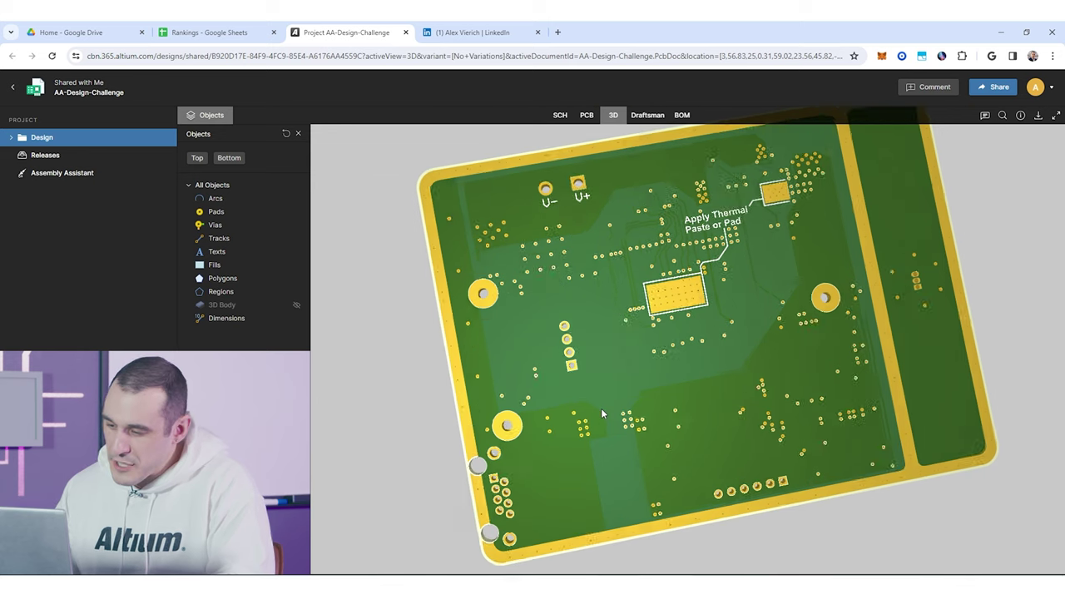
{"action": "scroll", "coordinate": [615, 418], "scroll_direction": "up", "scroll_amount": 6}
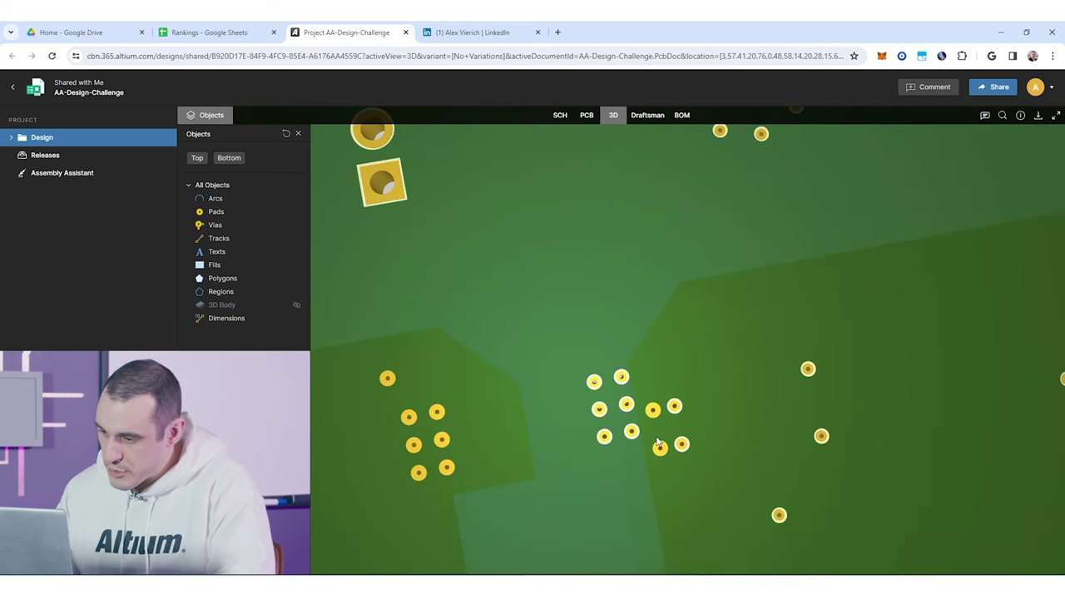
{"action": "scroll", "coordinate": [657, 441], "scroll_direction": "down", "scroll_amount": 8}
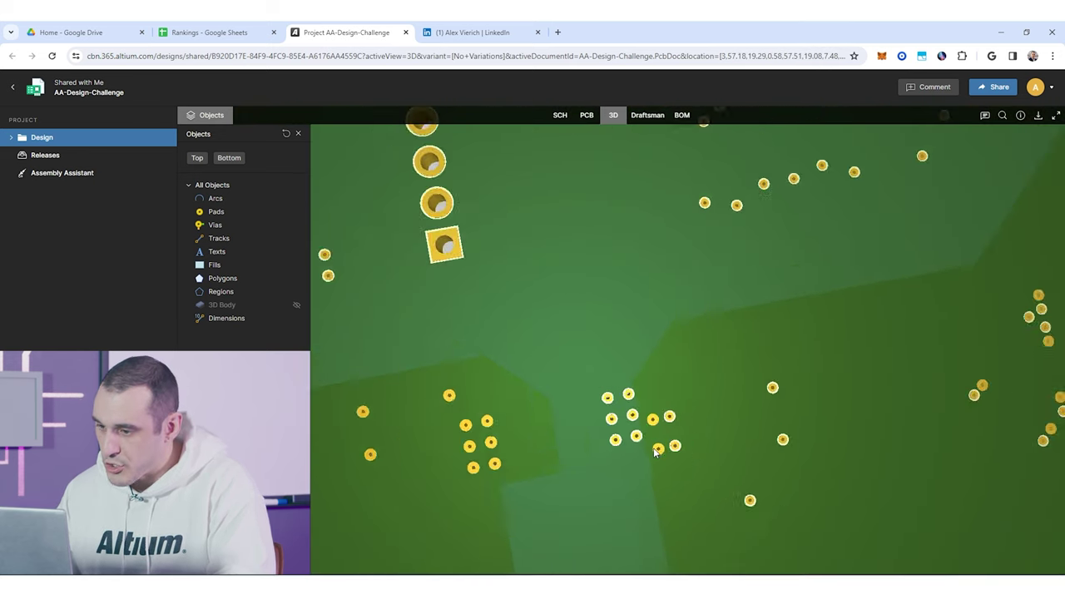
{"action": "right_click_drag", "start_coordinate": [625, 309], "coordinate": [733, 400]}
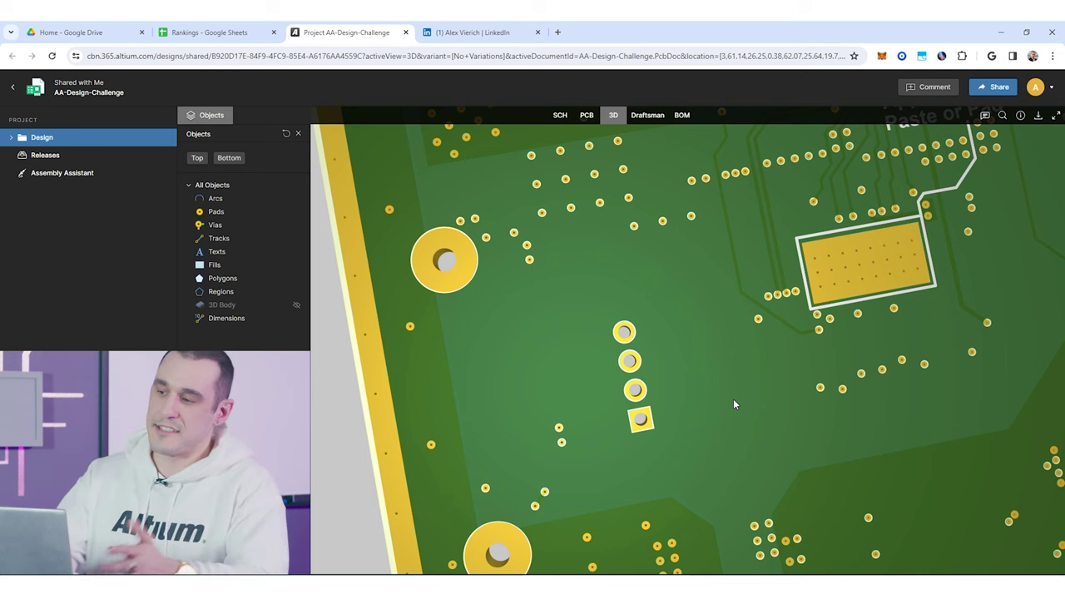
{"action": "left_click_drag", "start_coordinate": [1013, 380], "coordinate": [915, 354]}
- Move across the 3D top side past J2 and U3, zooming onto U1, Air Intake and RESET
{"action": "left_click_drag", "start_coordinate": [730, 326], "coordinate": [711, 280]}
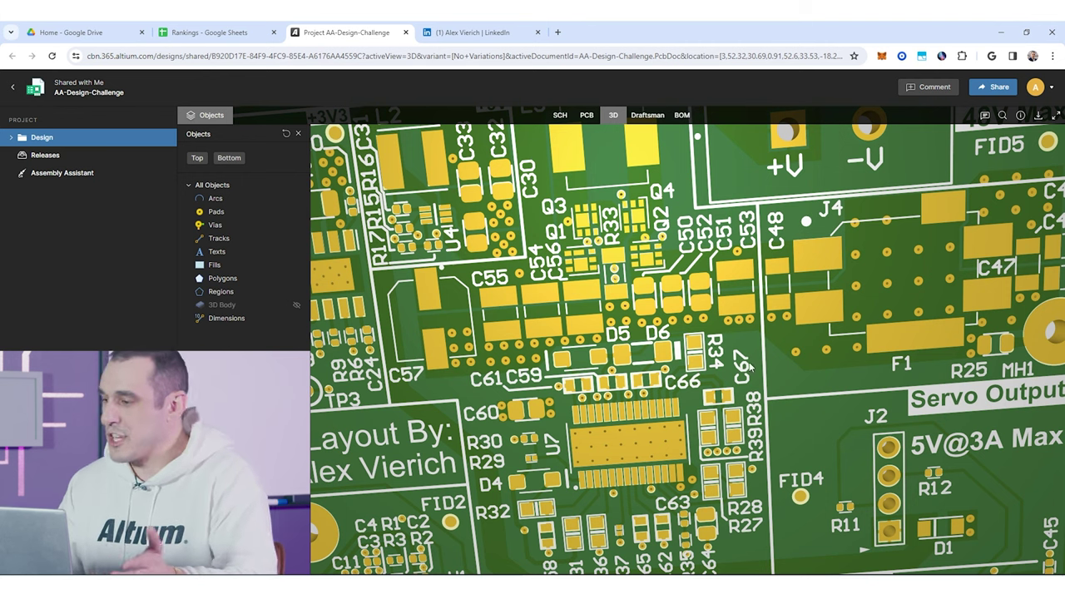
{"action": "right_click_drag", "start_coordinate": [871, 348], "coordinate": [608, 350]}
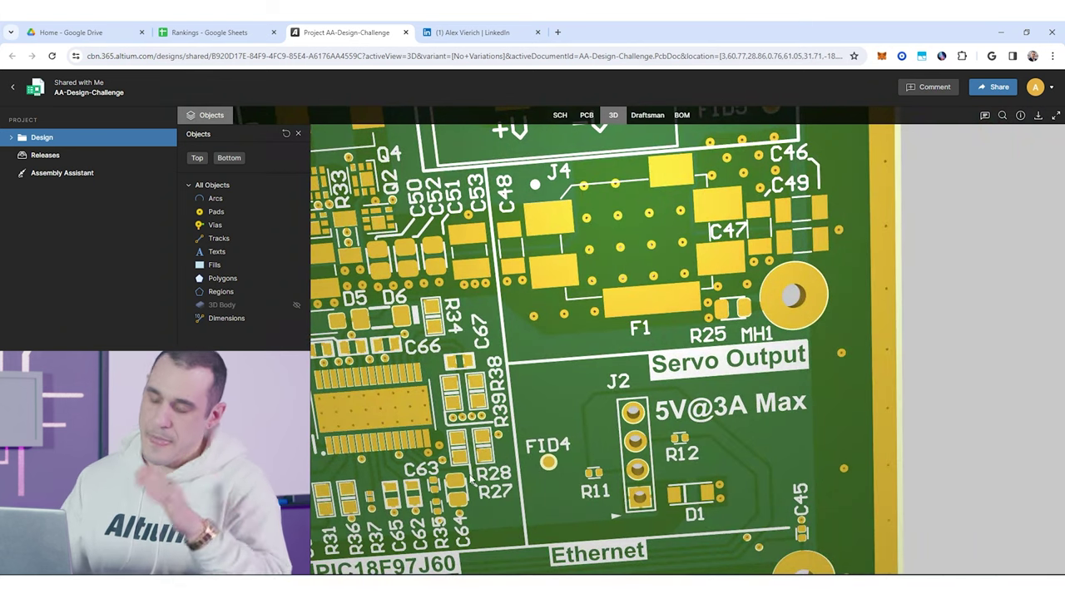
{"action": "right_click_drag", "start_coordinate": [412, 476], "coordinate": [564, 319]}
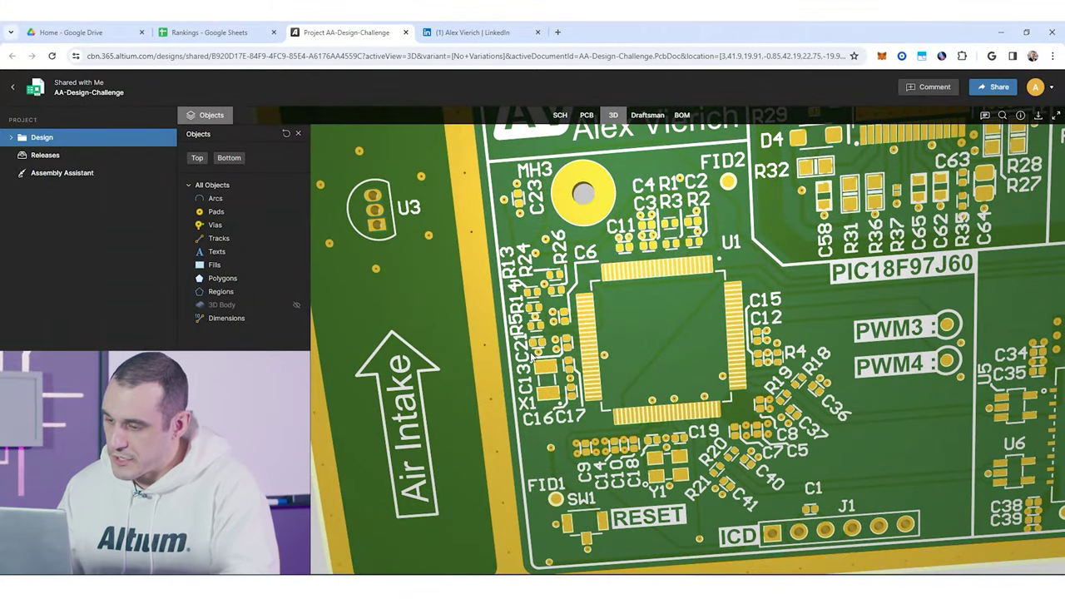
{"action": "scroll", "coordinate": [533, 355], "scroll_direction": "up", "scroll_amount": 5}
{"action": "scroll", "coordinate": [533, 355], "scroll_direction": "up", "scroll_amount": 1}
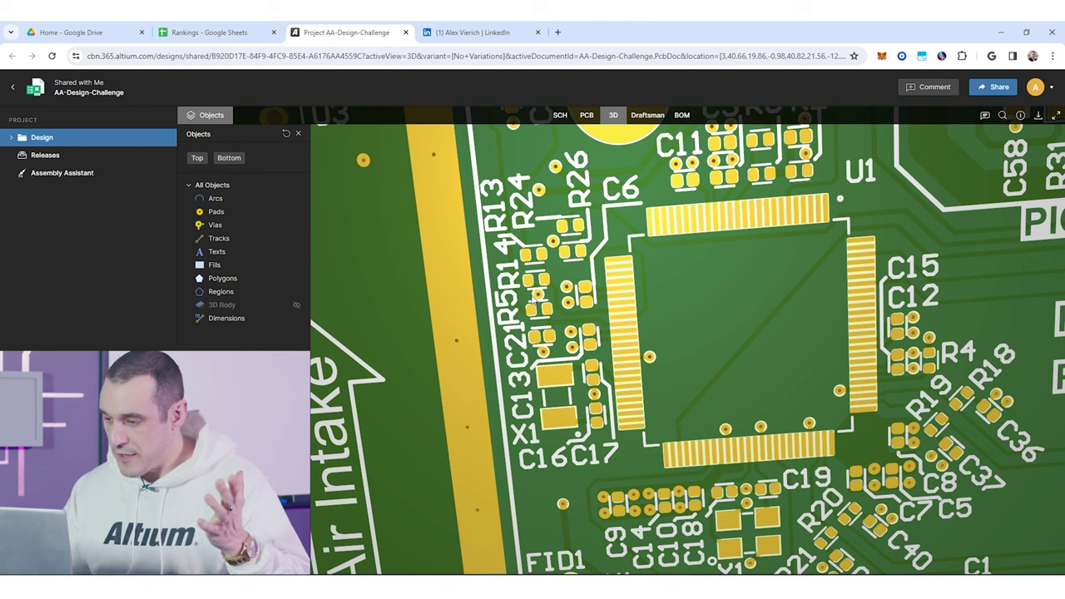
{"action": "left_click_drag", "start_coordinate": [529, 289], "coordinate": [666, 371]}
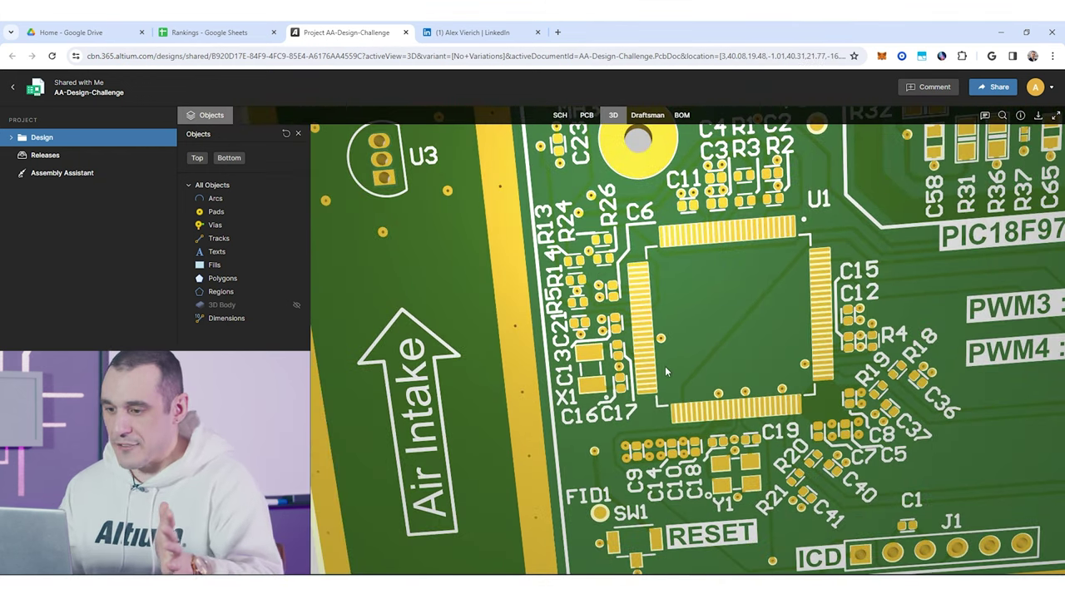
- Turn the 3D Body back on and orbit the enclosure to its side with two cable glands
{"action": "left_click", "coordinate": [296, 305]}
{"action": "scroll", "coordinate": [654, 295], "scroll_direction": "down", "scroll_amount": 5}
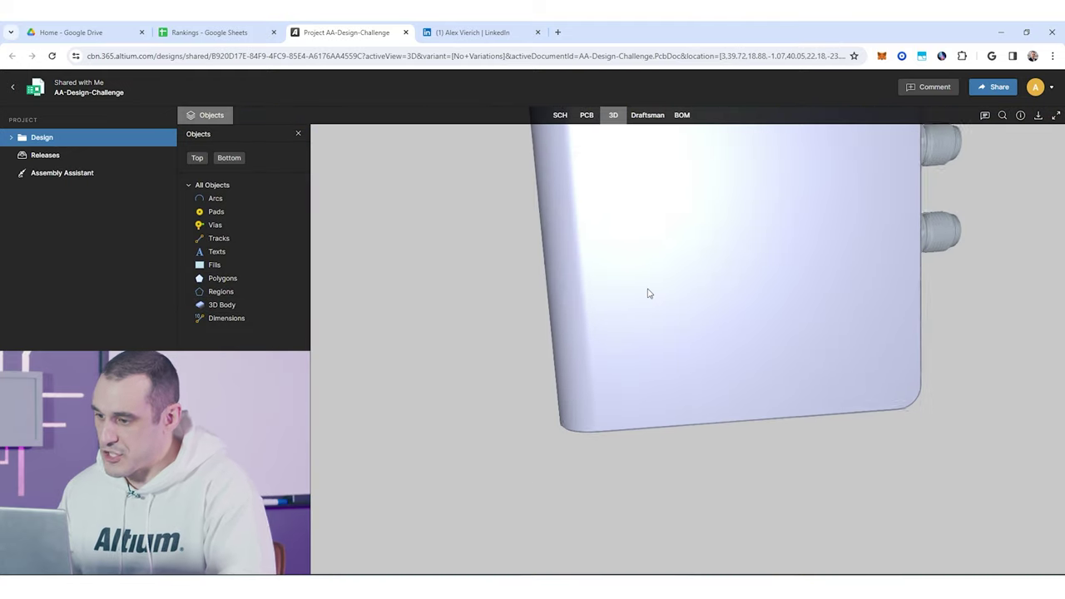
{"action": "left_click_drag", "start_coordinate": [662, 295], "coordinate": [706, 420]}
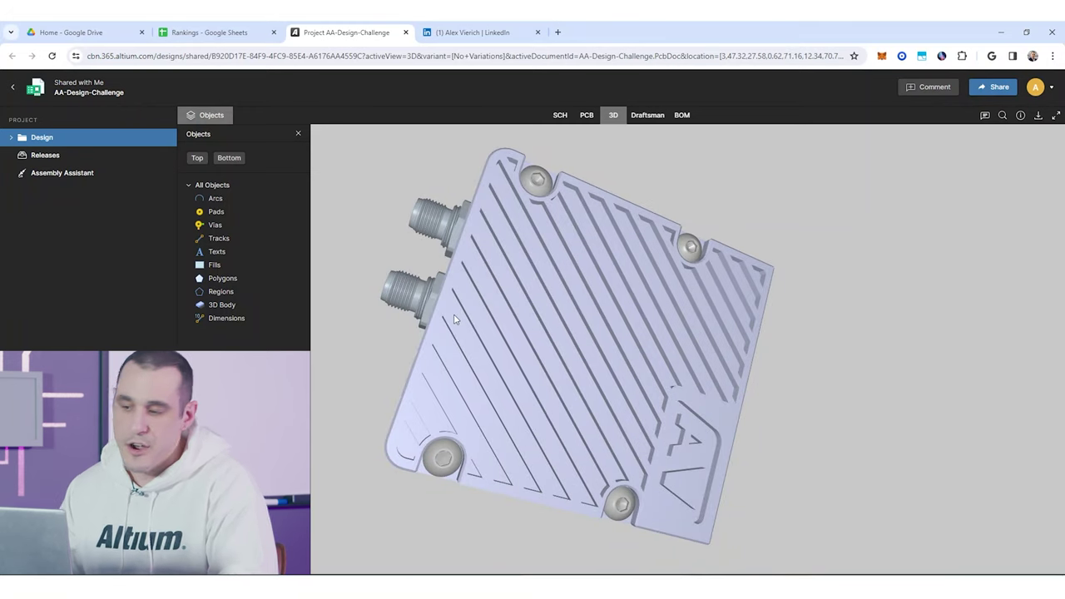
{"action": "left_click_drag", "start_coordinate": [454, 318], "coordinate": [679, 331]}
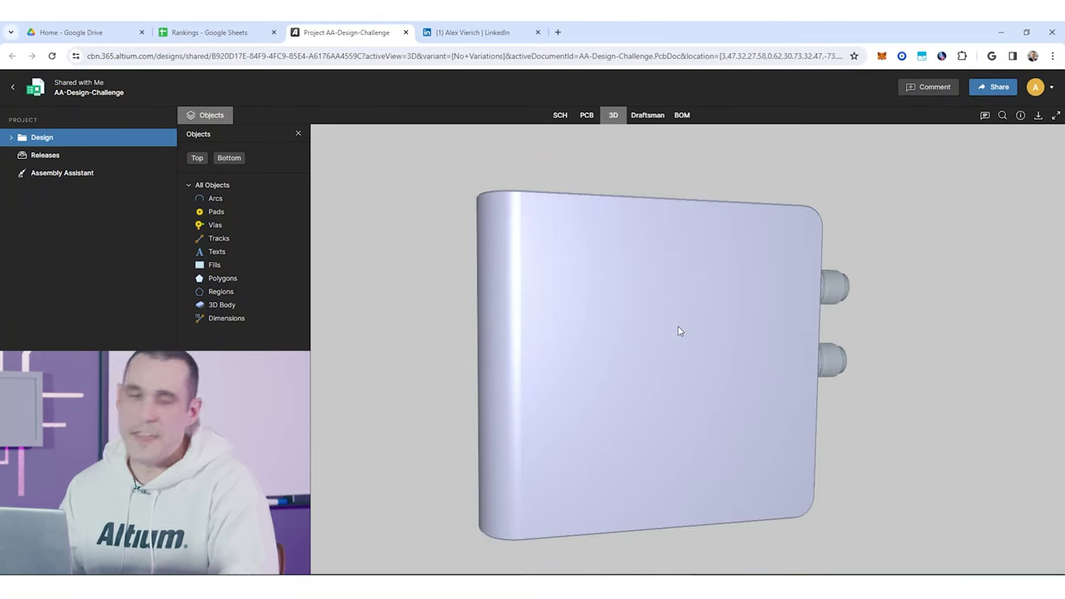